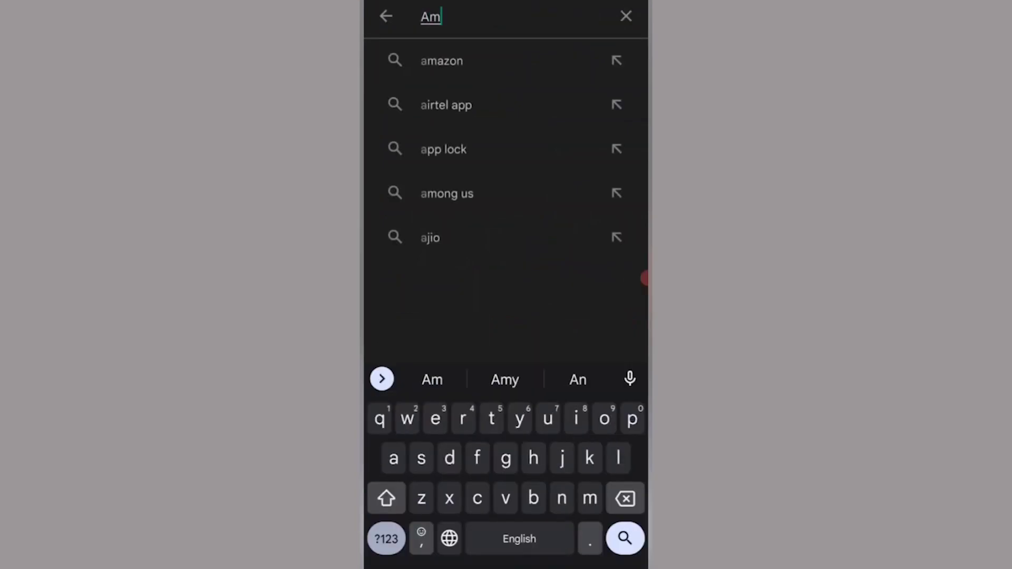
pyautogui.write('azy')
# - Search Google Play for 'amazy' and install the AMAZY app
pyautogui.press('Return')
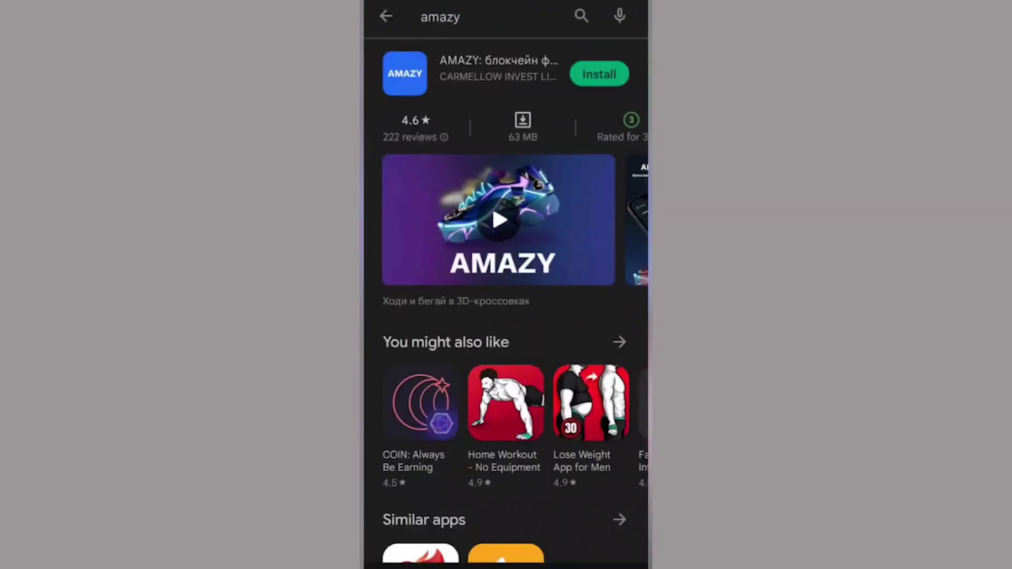
pyautogui.click(599, 72)
pyautogui.scroll(-3, 506, 316)
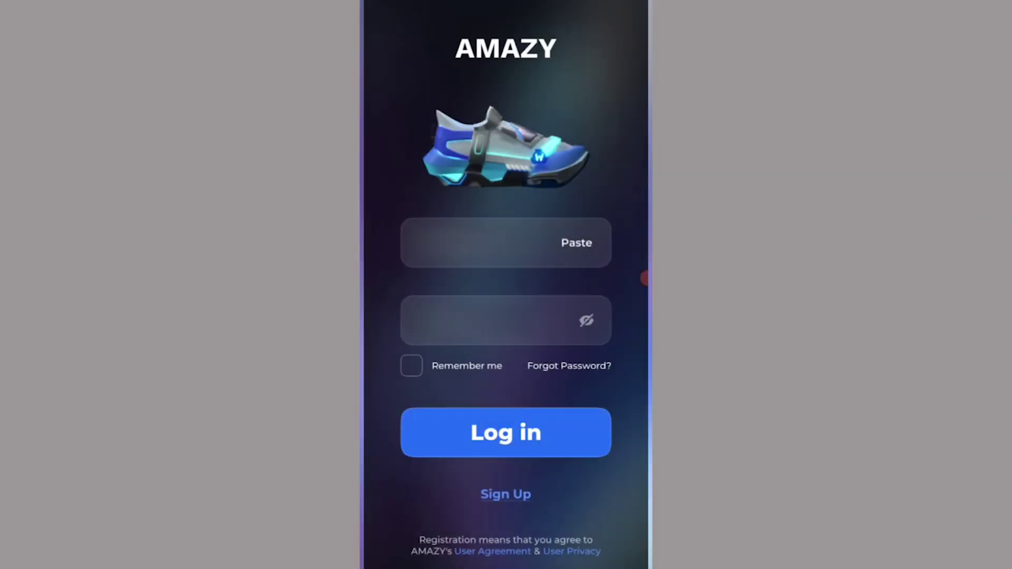
# - Sign up in AMAZY with an email address and submit the emailed verification code
pyautogui.click(506, 494)
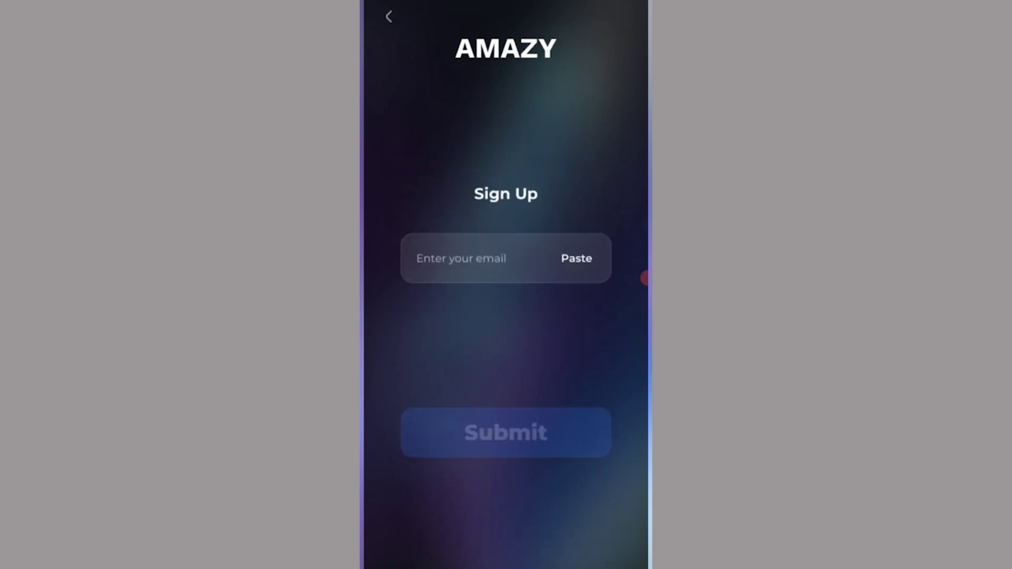
pyautogui.click(467, 259)
pyautogui.write('amaz')
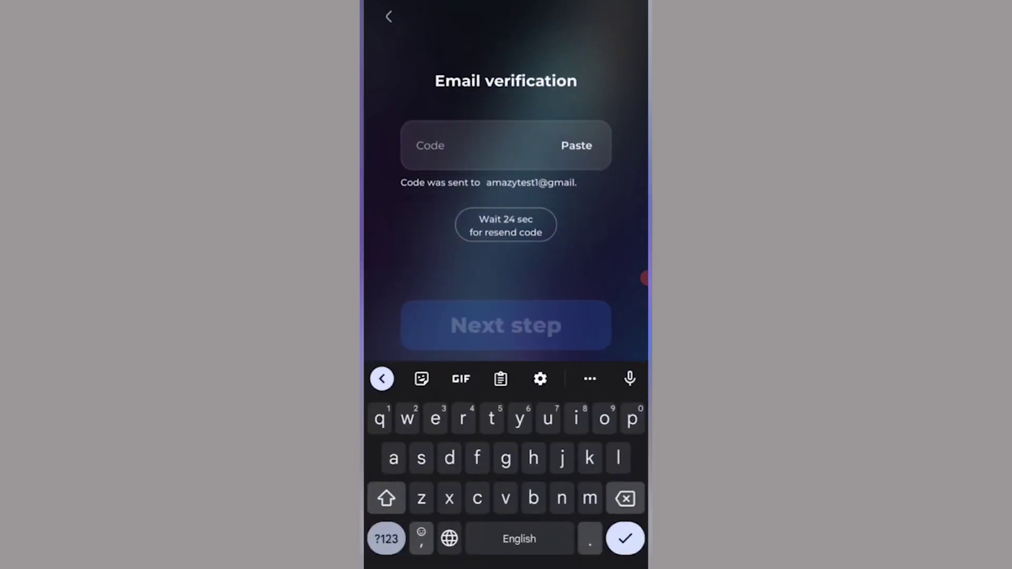
pyautogui.click(386, 538)
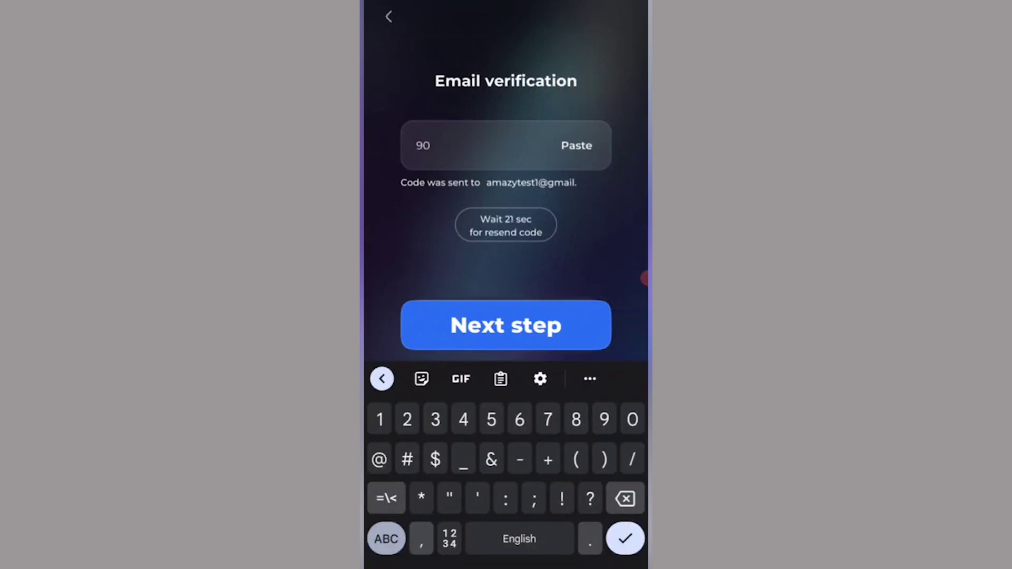
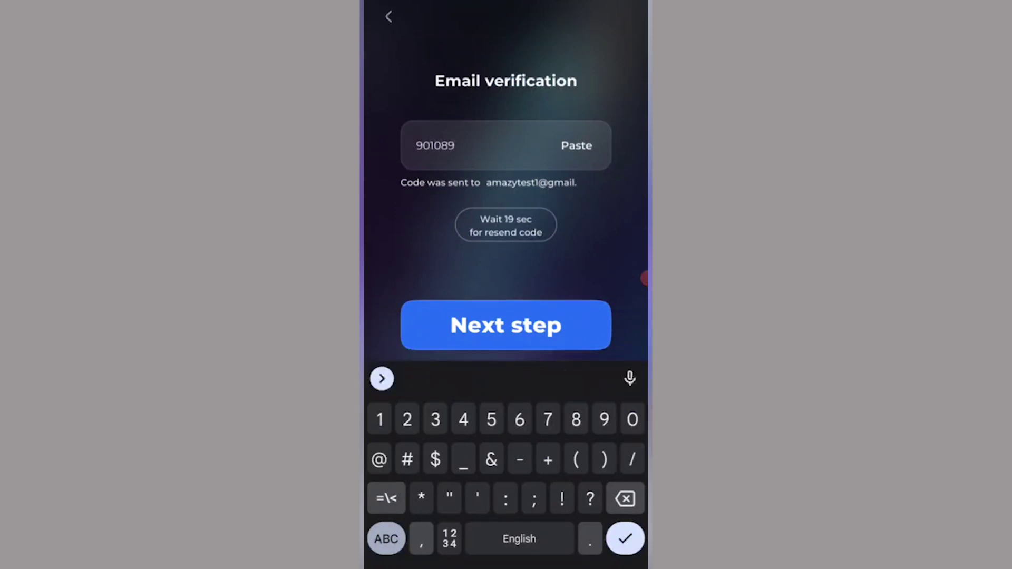
pyautogui.click(506, 325)
# - Set and confirm the account password and complete the AMAZY registration
pyautogui.click(505, 145)
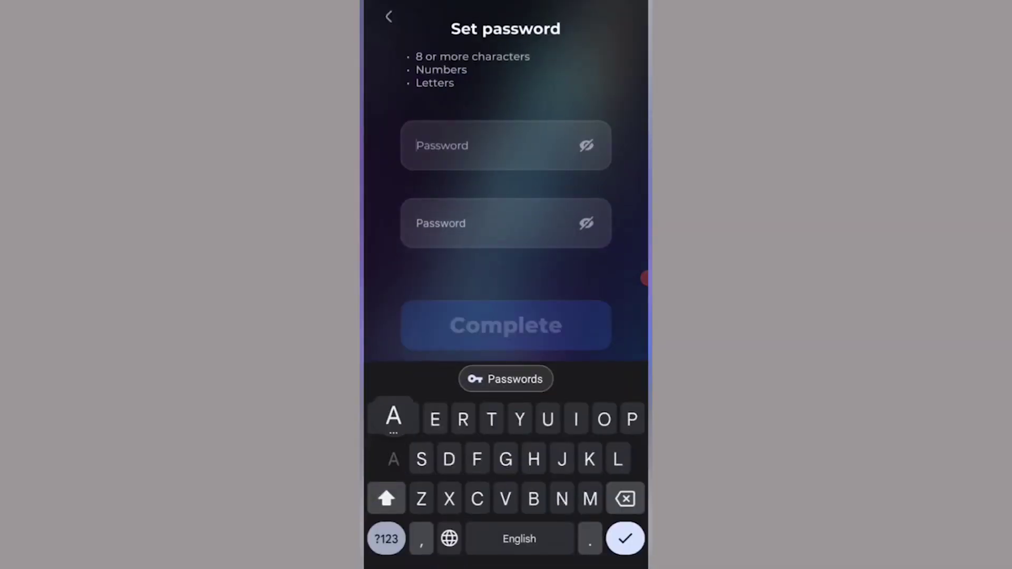
pyautogui.click(386, 539)
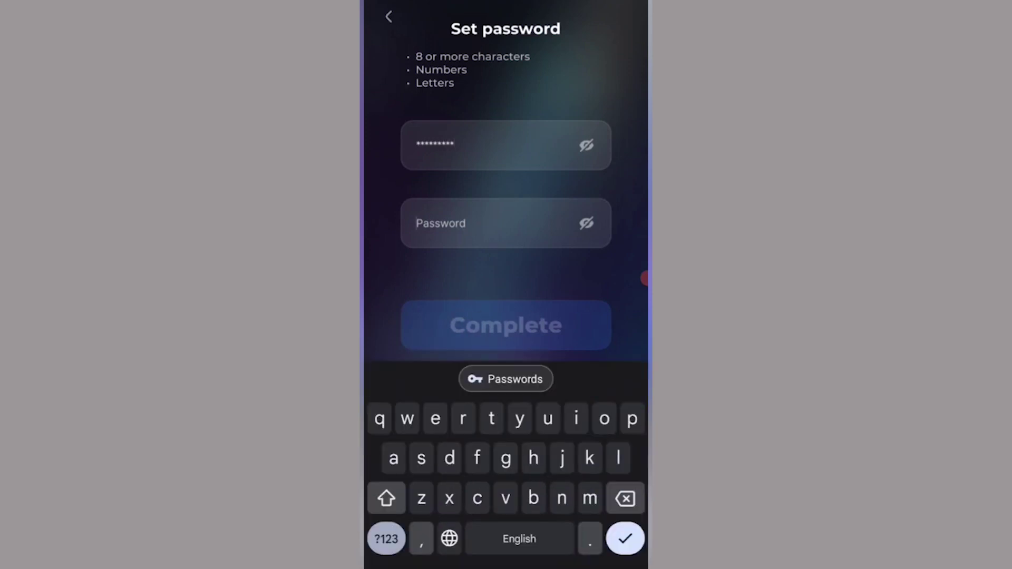
pyautogui.click(386, 539)
pyautogui.click(505, 341)
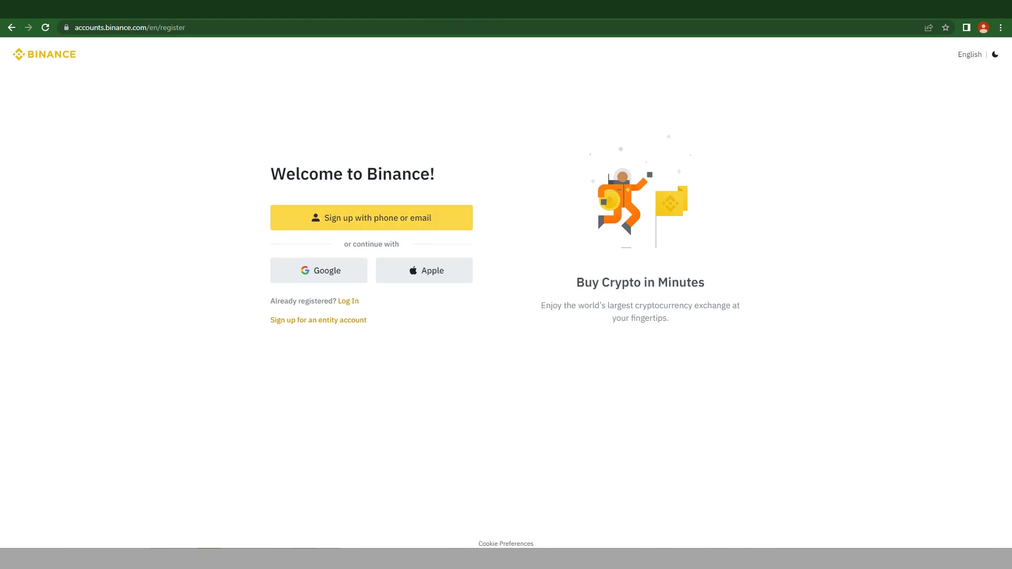
# - Sign up for a Binance personal account with email and password, agreeing to the terms
pyautogui.click(371, 217)
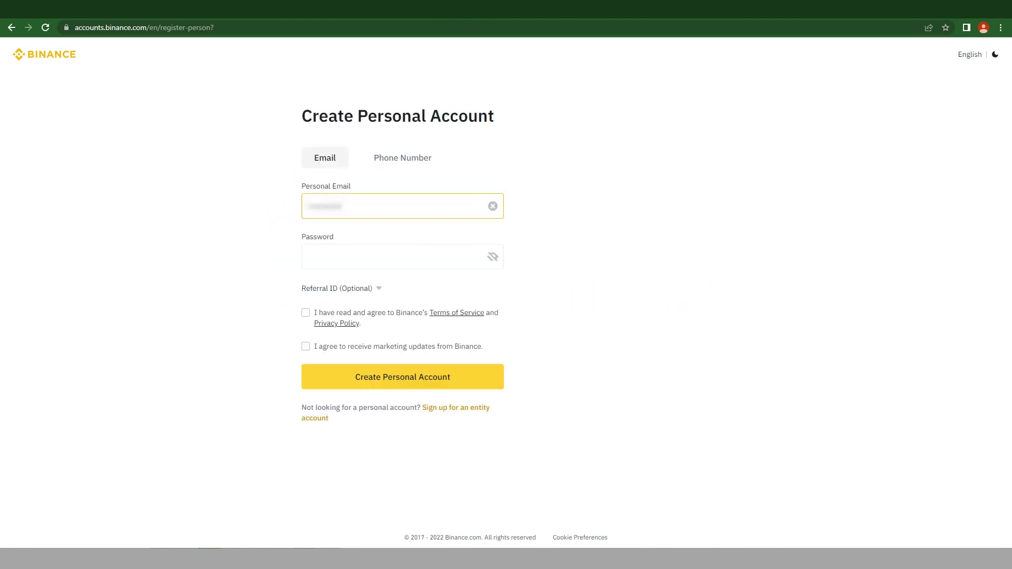
pyautogui.press('Tab')
pyautogui.write('*********')
pyautogui.press('Tab')
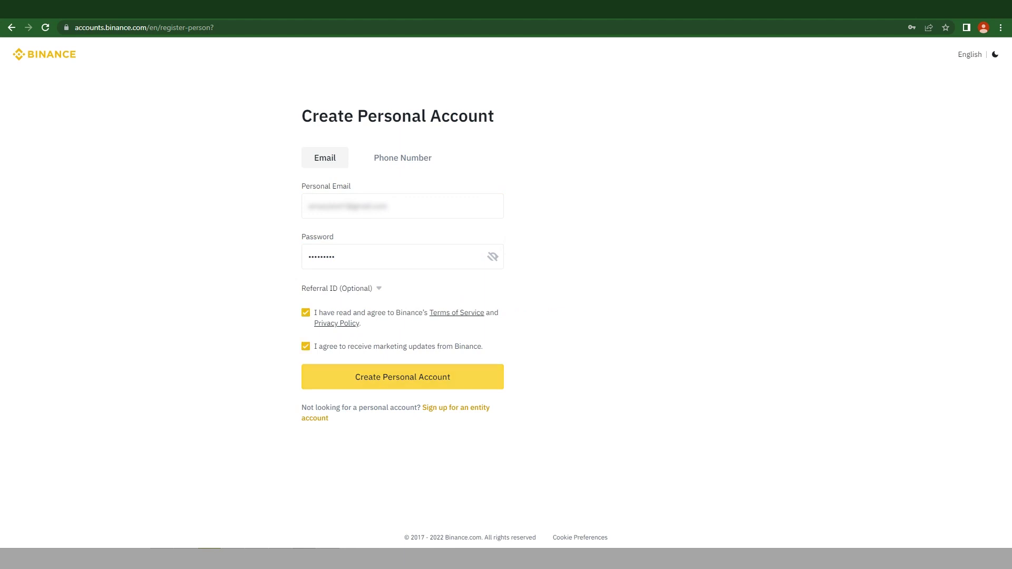
pyautogui.press('Return')
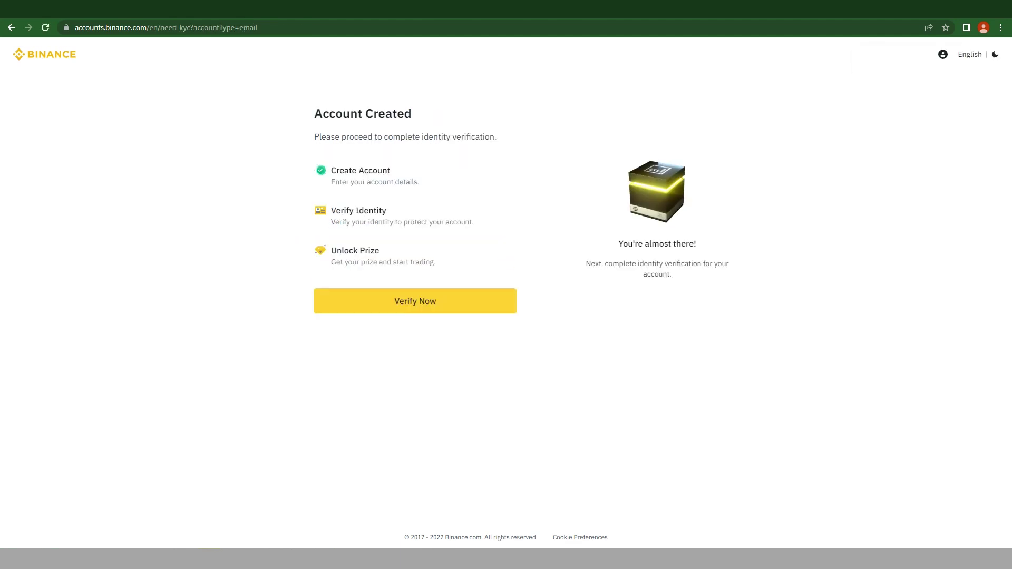
# - Start Binance identity verification with country of residence, personal details, date of birth and address
pyautogui.click(415, 301)
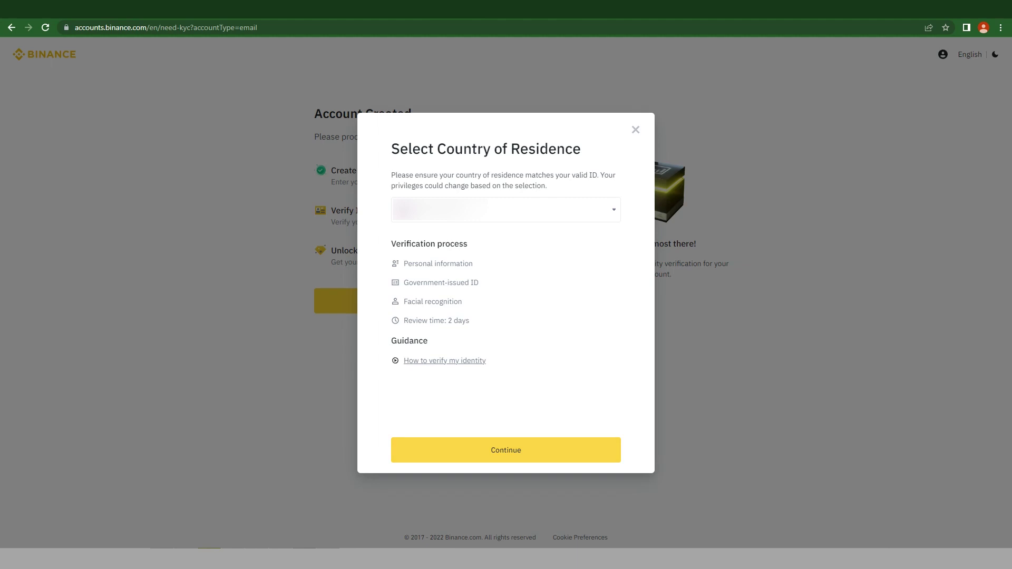
pyautogui.press('Return')
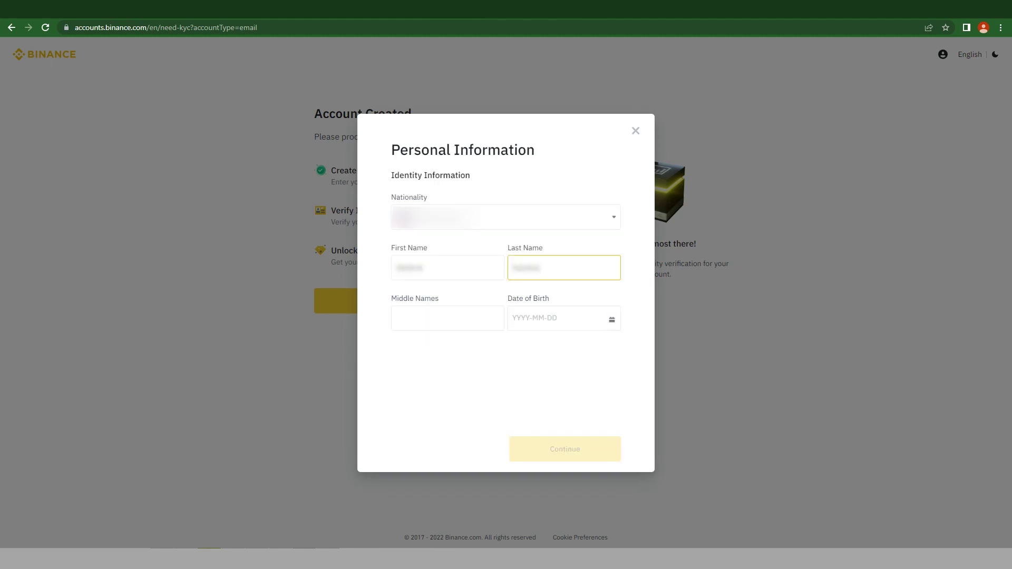
pyautogui.press('Tab')
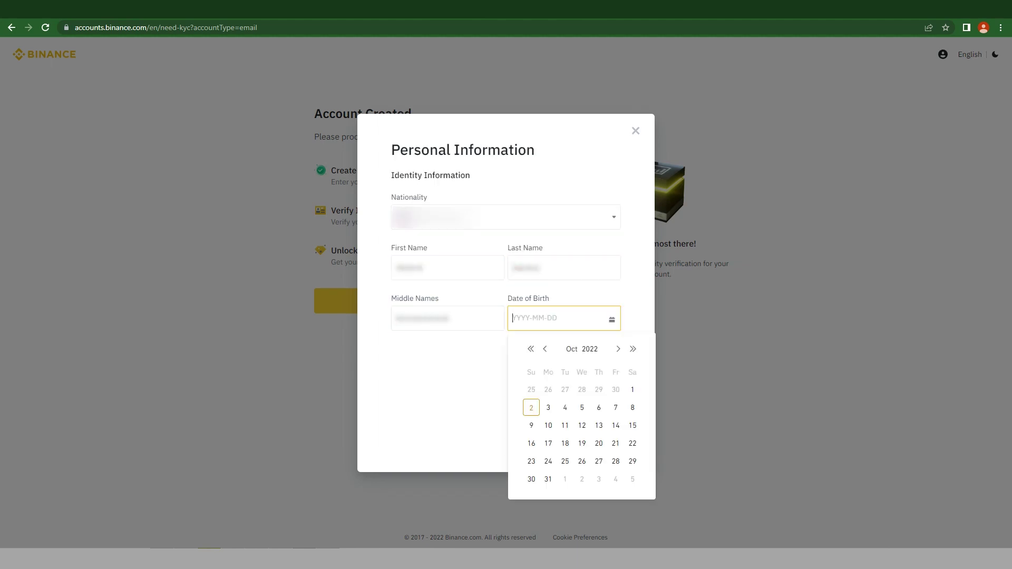
pyautogui.press('Return')
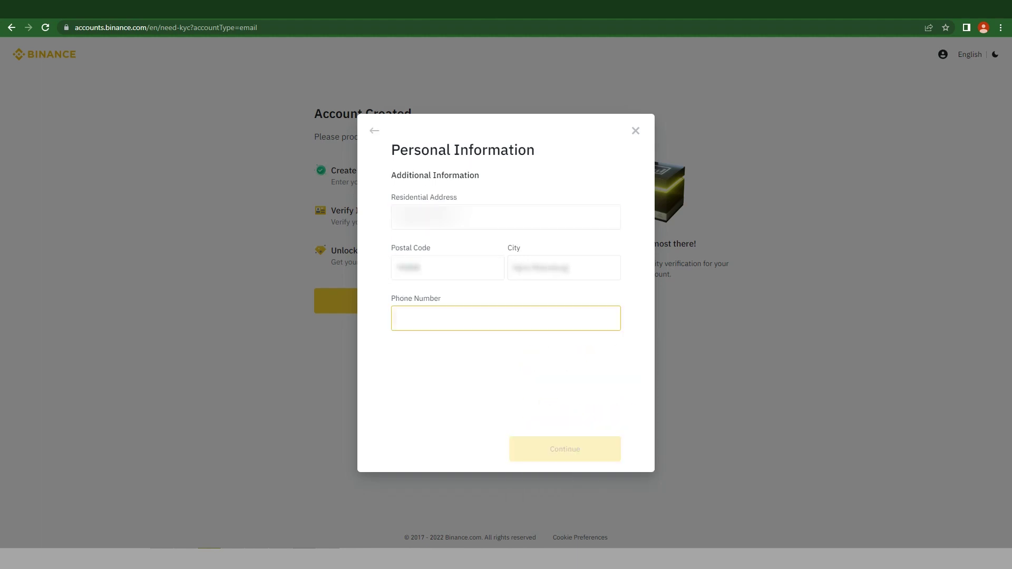
pyautogui.press('Return')
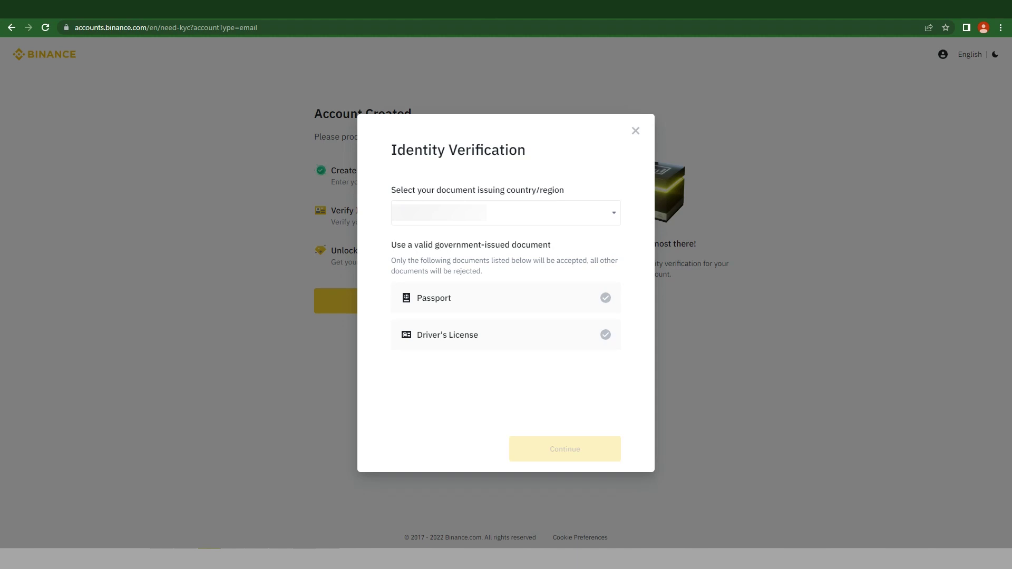
# - Choose Driver's License as the document and submit its upload for review
pyautogui.press('Tab')
pyautogui.press('Return')
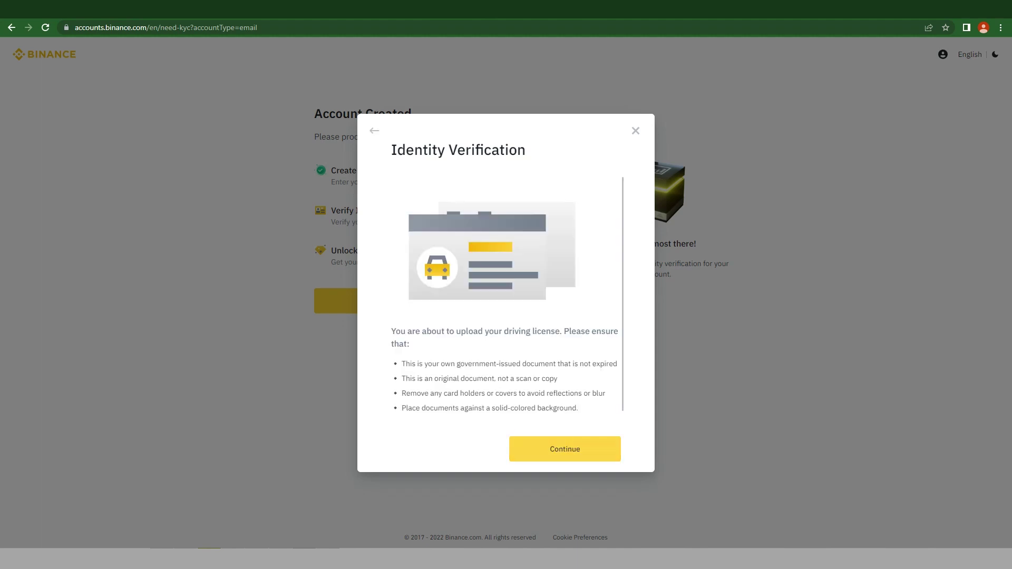
pyautogui.press('Return')
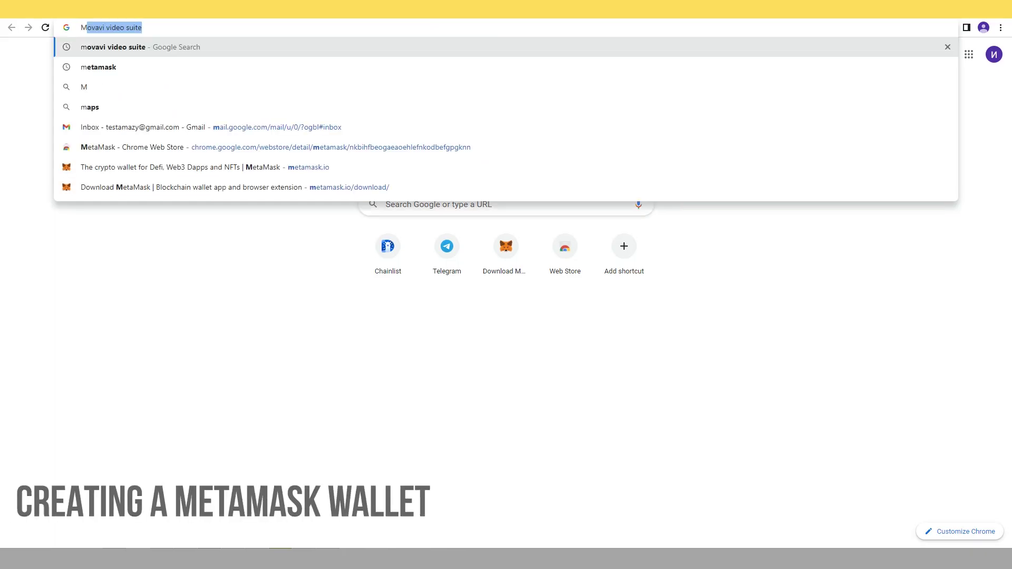
pyautogui.write('etamask')
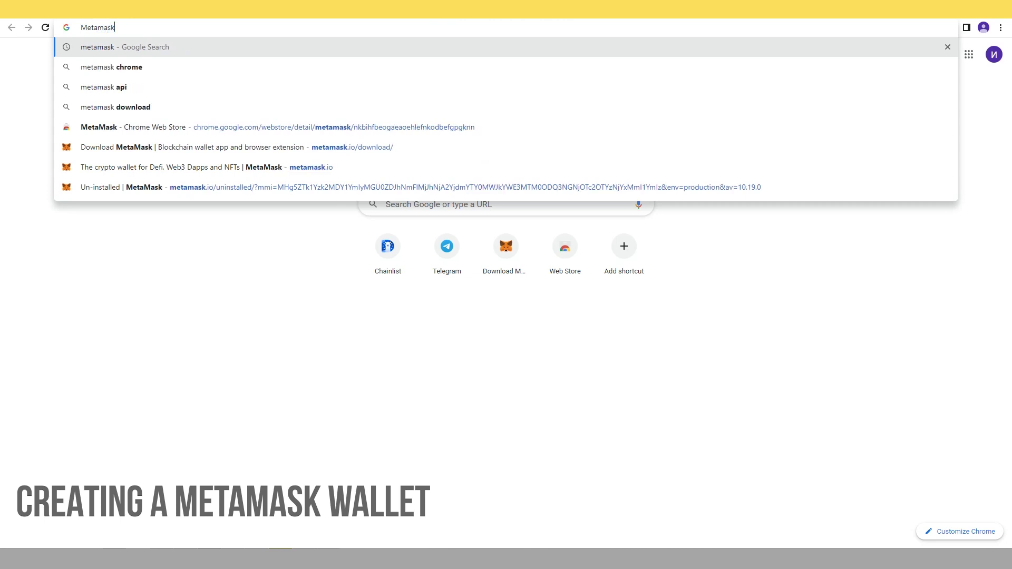
# - Search the web for 'metamask' and reach the metamask.io download page
pyautogui.press('Return')
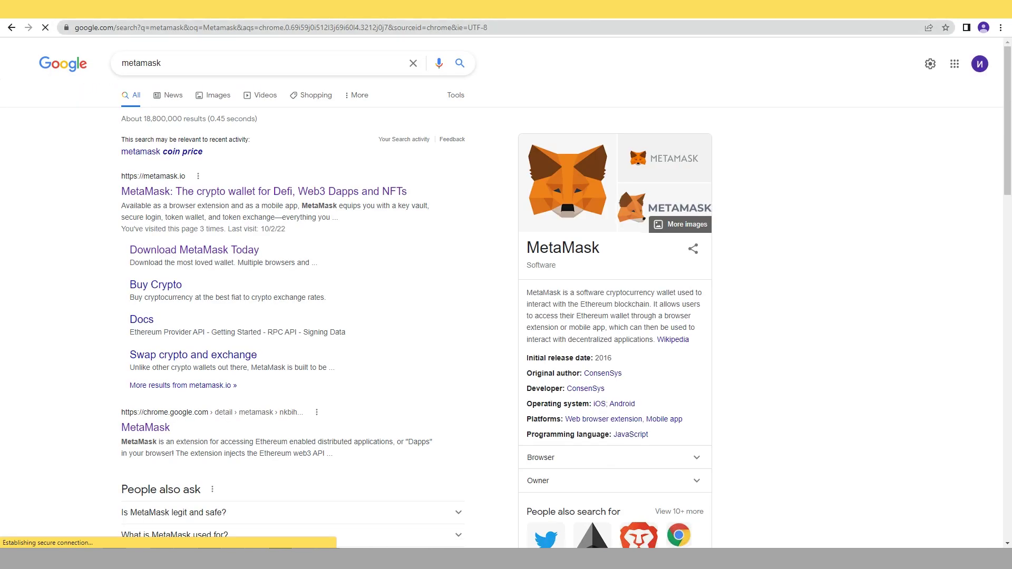
pyautogui.click(158, 193)
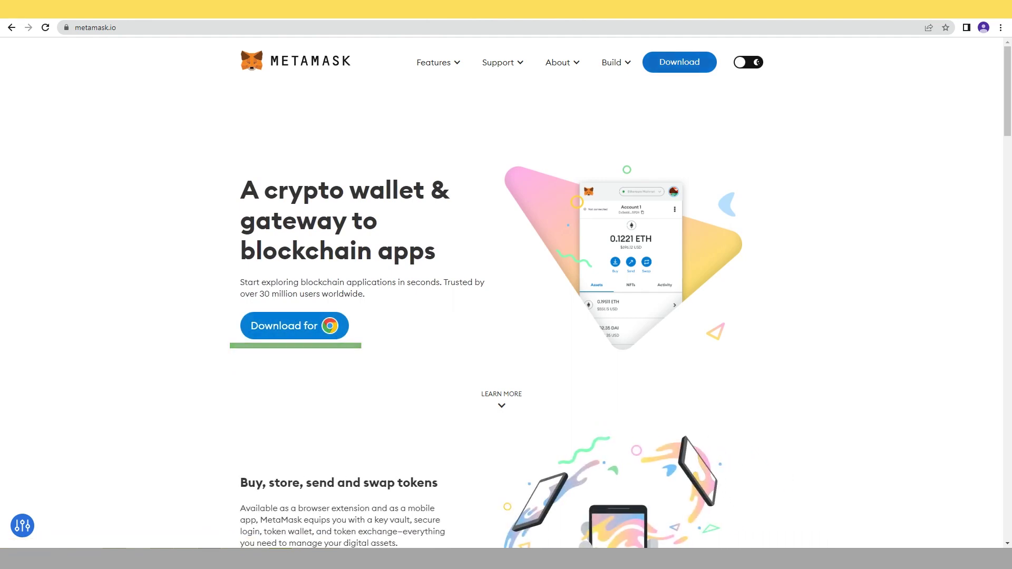
pyautogui.click(294, 327)
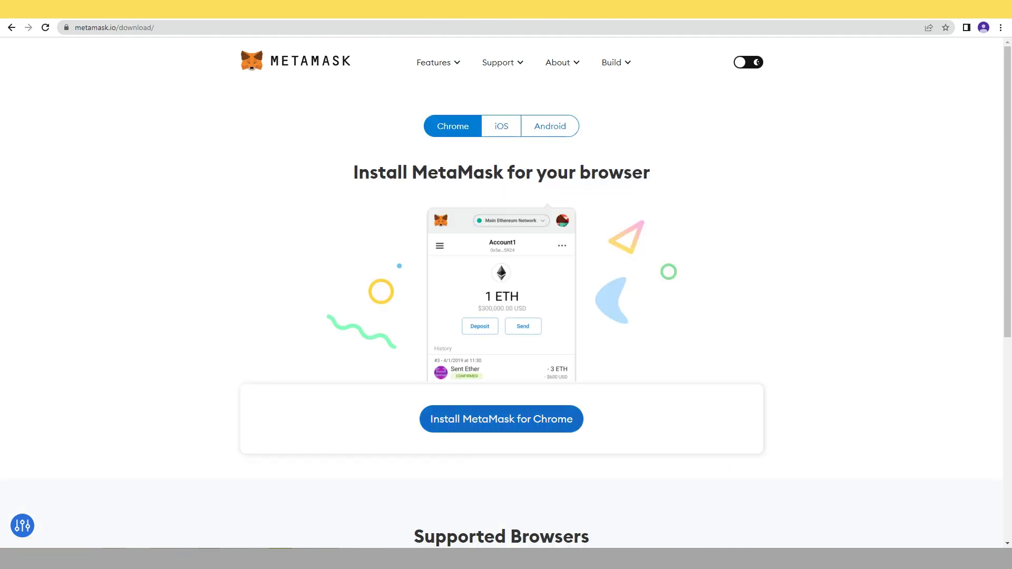
# - Add the MetaMask extension to Chrome from the web store
pyautogui.click(501, 420)
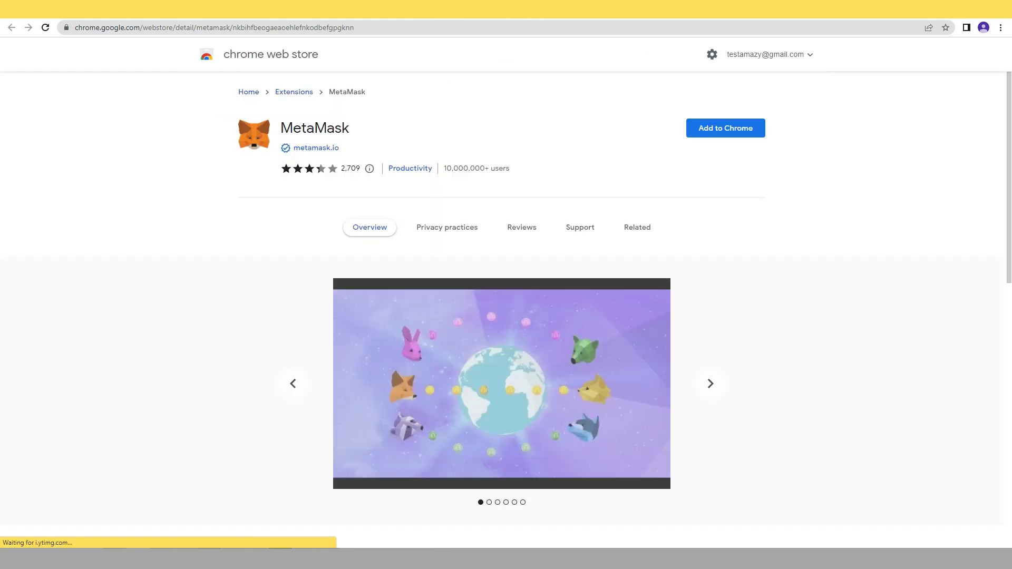
pyautogui.click(725, 128)
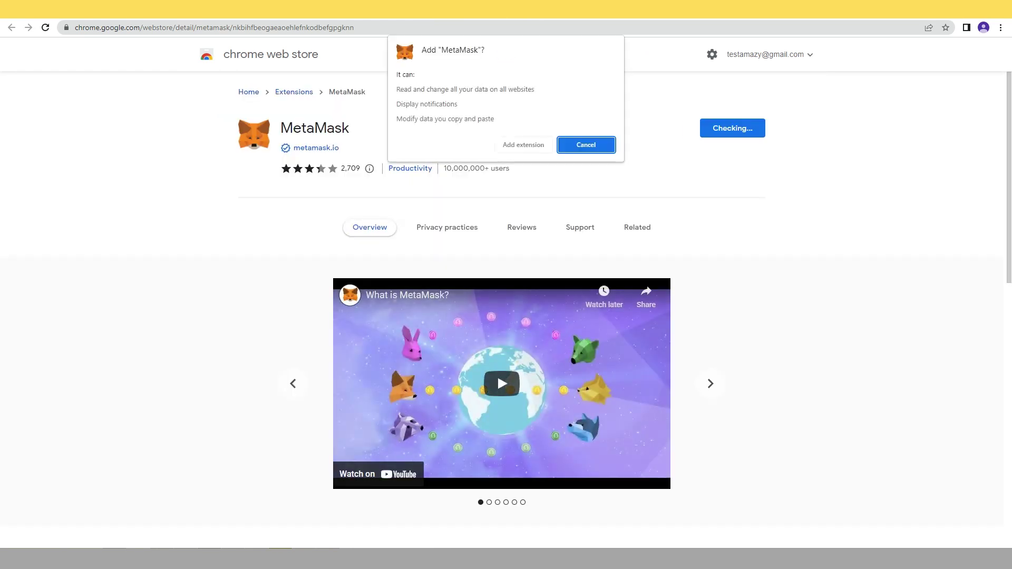
pyautogui.click(524, 145)
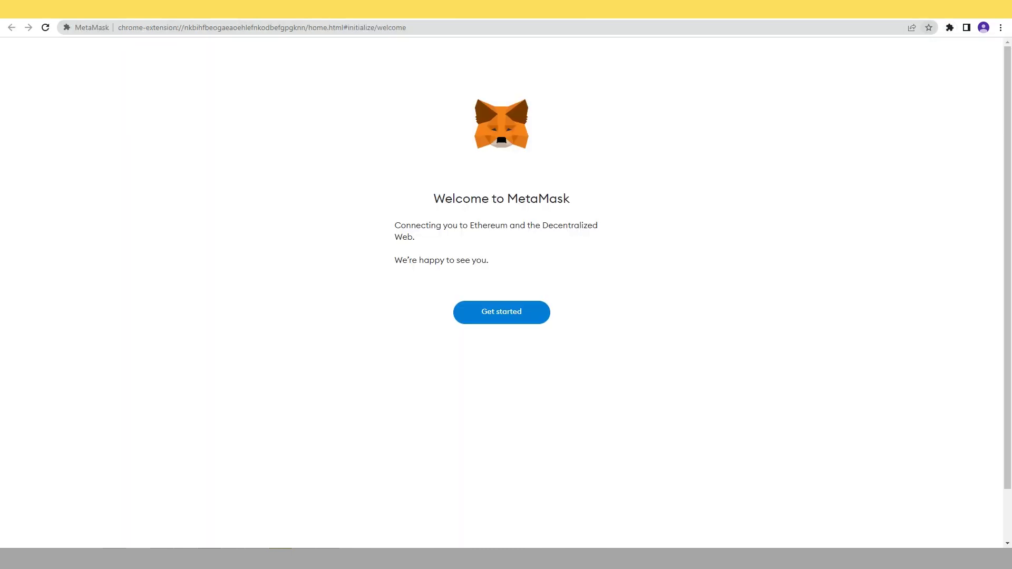
# - Pin MetaMask to the toolbar, start setup, answer the usage-data request and choose to create a new wallet
pyautogui.click(950, 28)
pyautogui.click(924, 92)
pyautogui.click(501, 312)
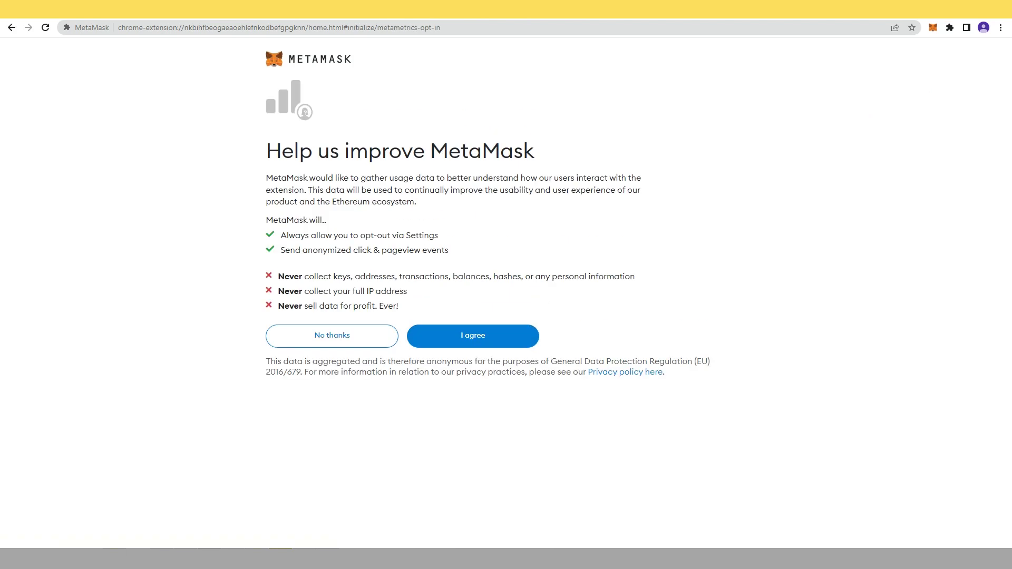
pyautogui.click(473, 335)
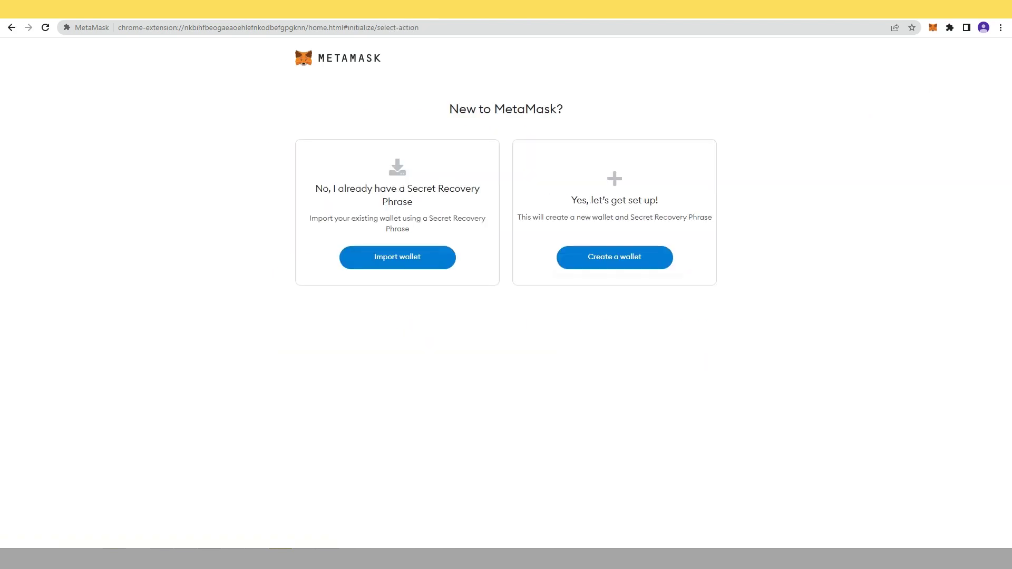
pyautogui.click(615, 256)
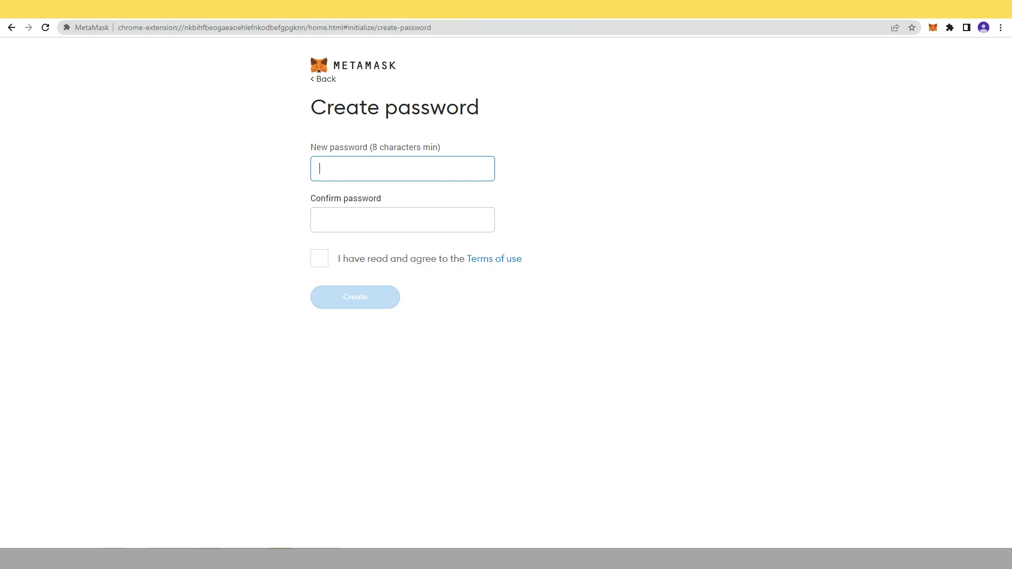
pyautogui.write('a')
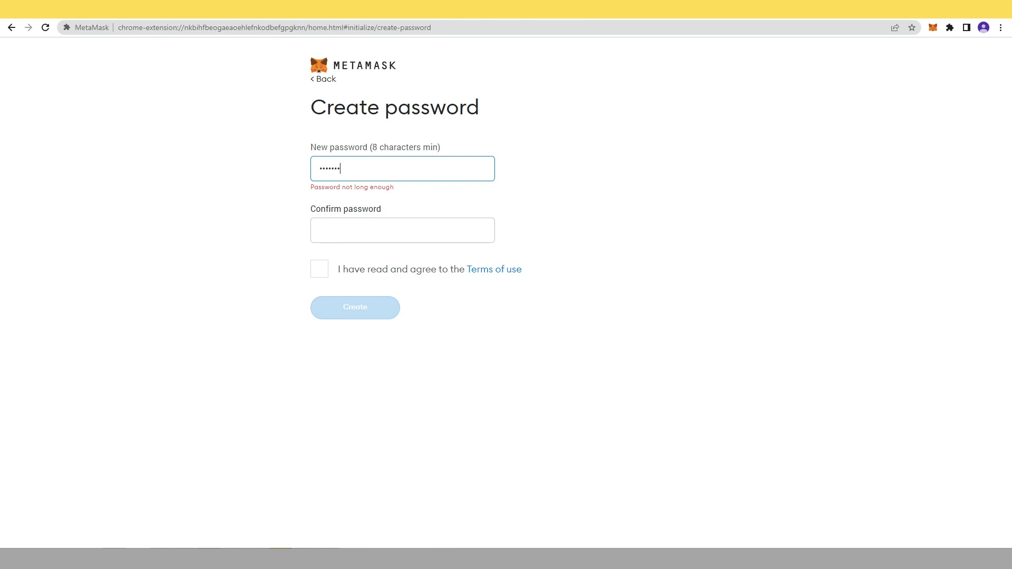
pyautogui.write('a')
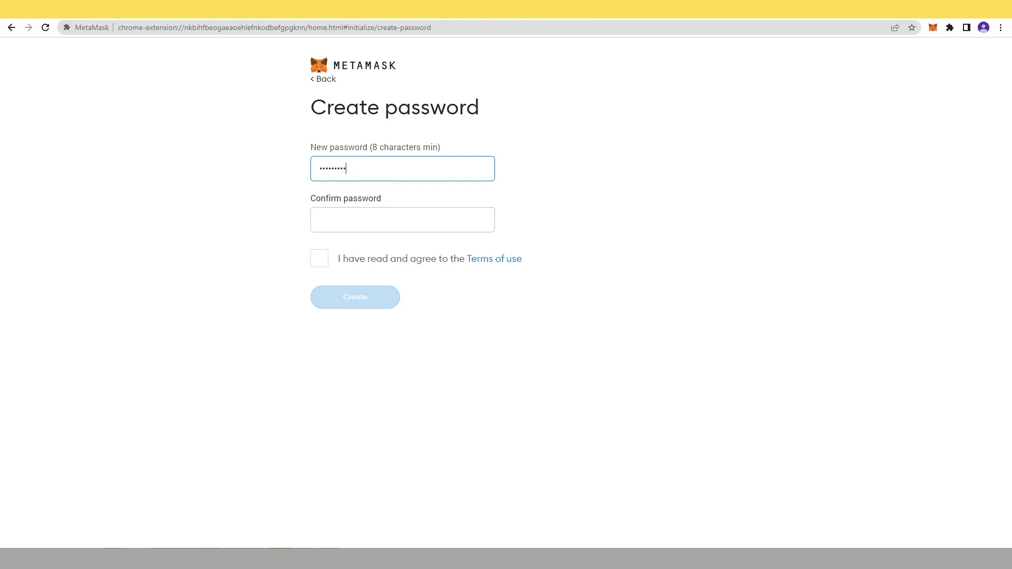
# - Set and confirm the wallet password, accept the terms of use and create the wallet
pyautogui.press('Tab')
pyautogui.write('a')
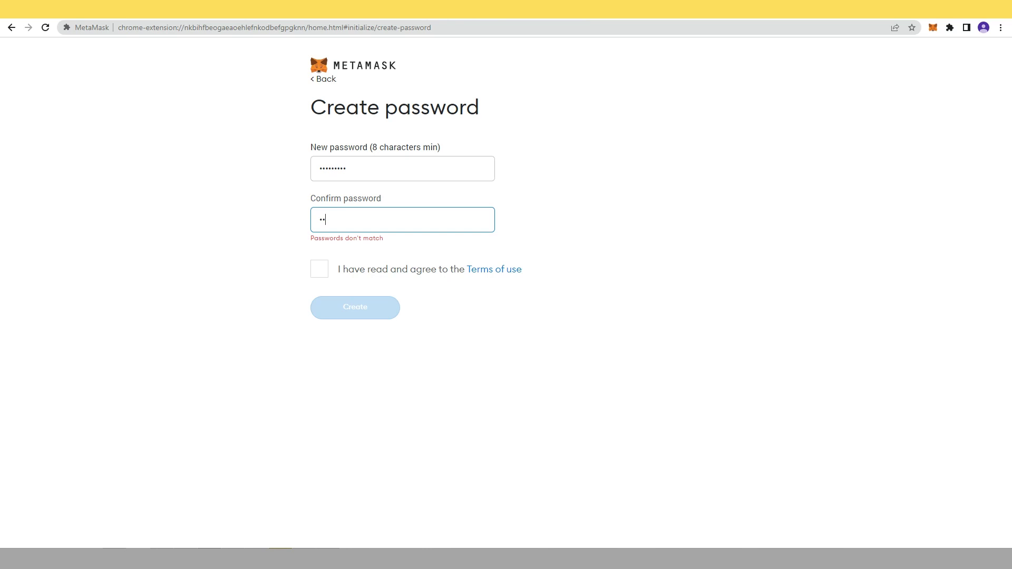
pyautogui.write('•••••••')
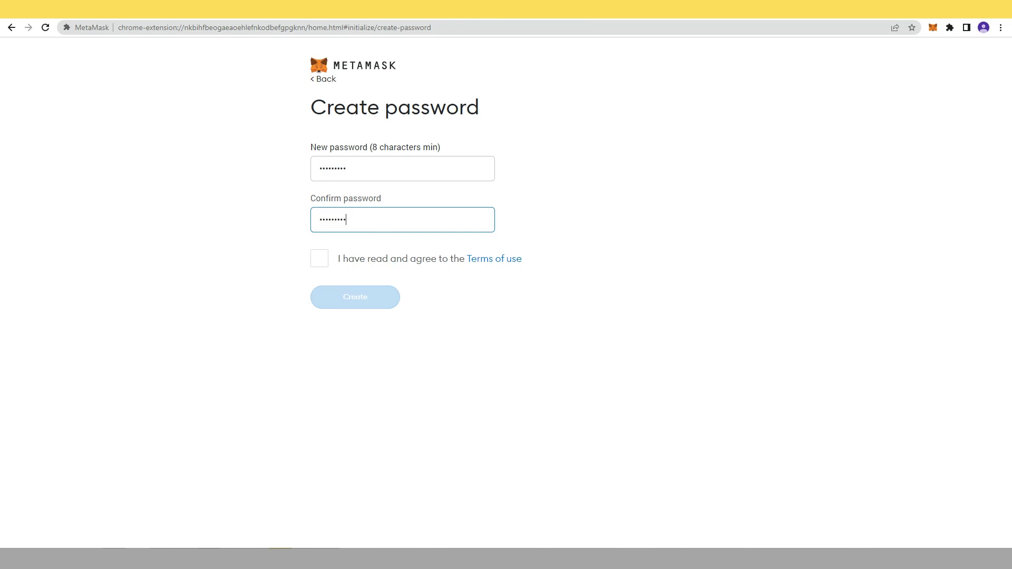
pyautogui.click(319, 259)
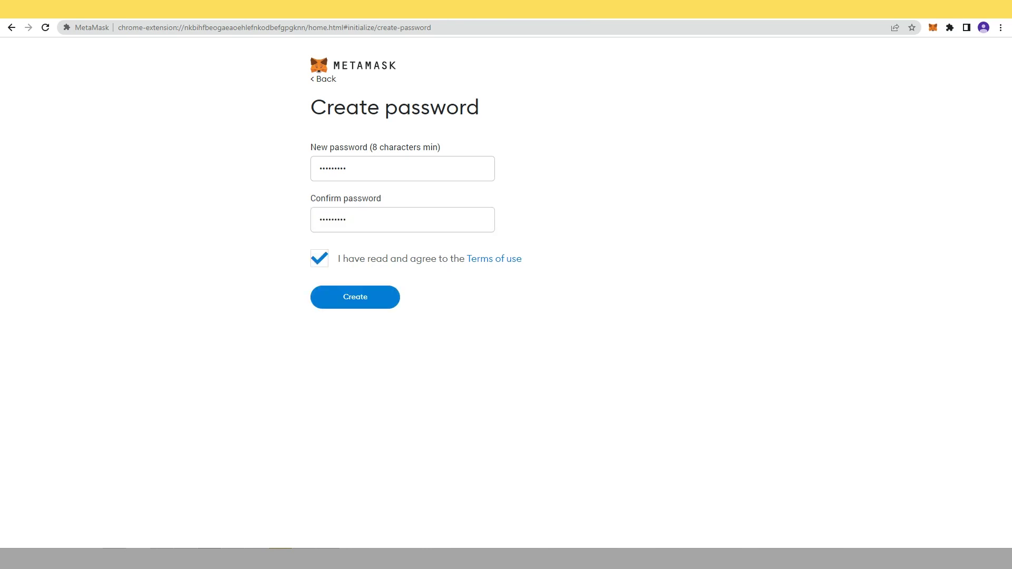
pyautogui.click(355, 297)
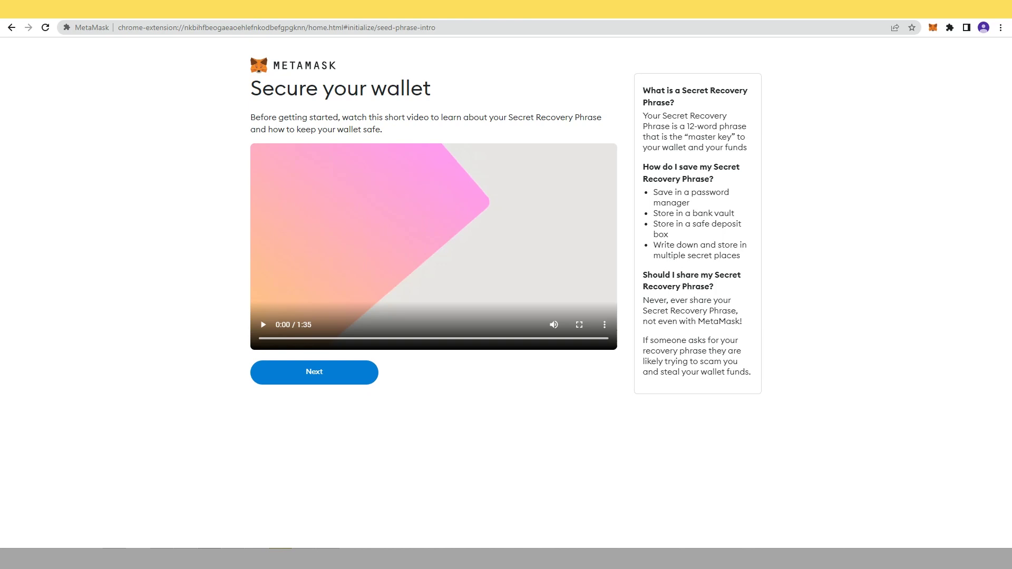
# - Continue from the Secure your wallet video to the Secret Recovery Phrase page
pyautogui.click(313, 371)
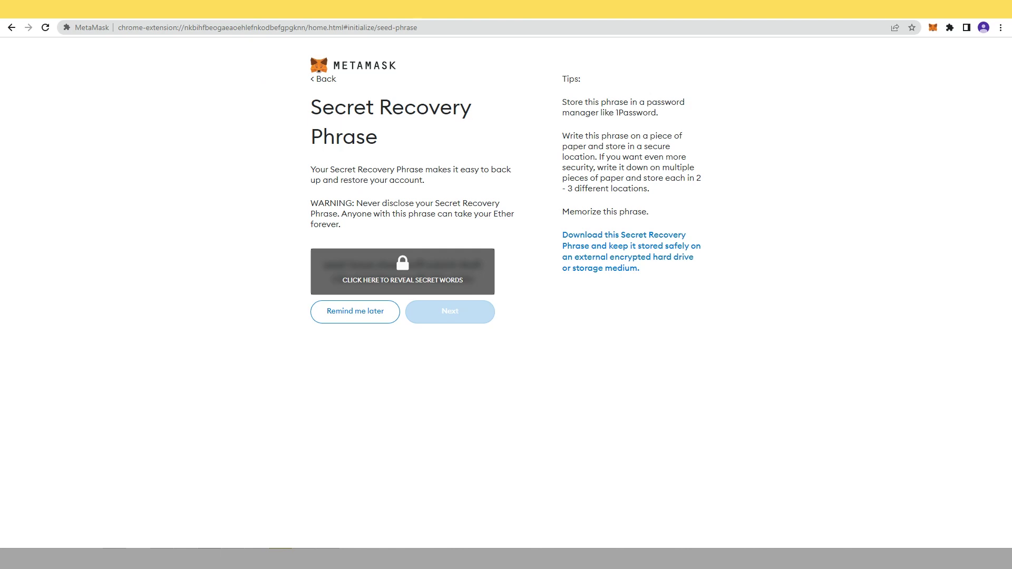
# - Reveal the twelve secret recovery words and continue to the confirmation page
pyautogui.click(402, 272)
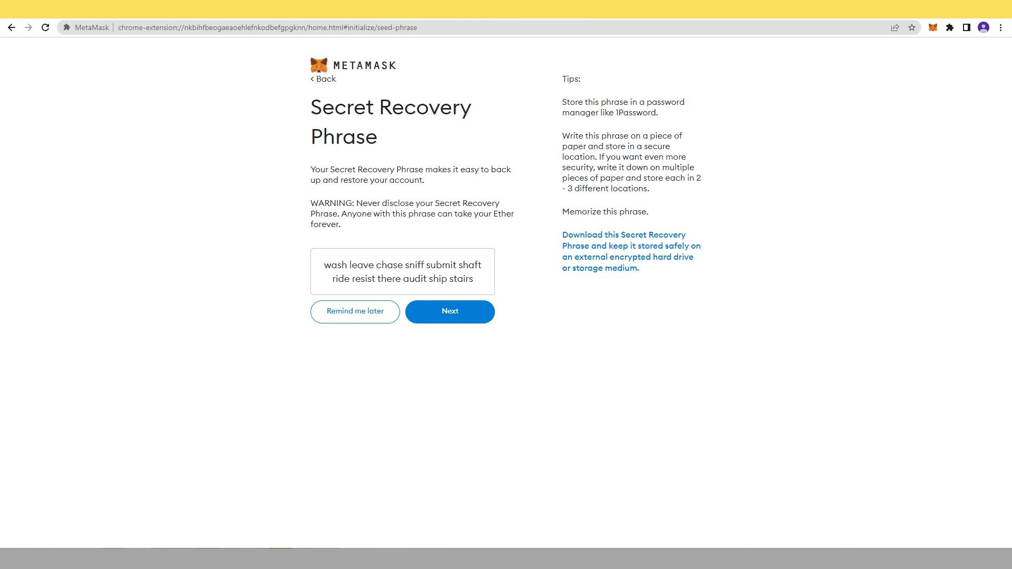
pyautogui.click(449, 311)
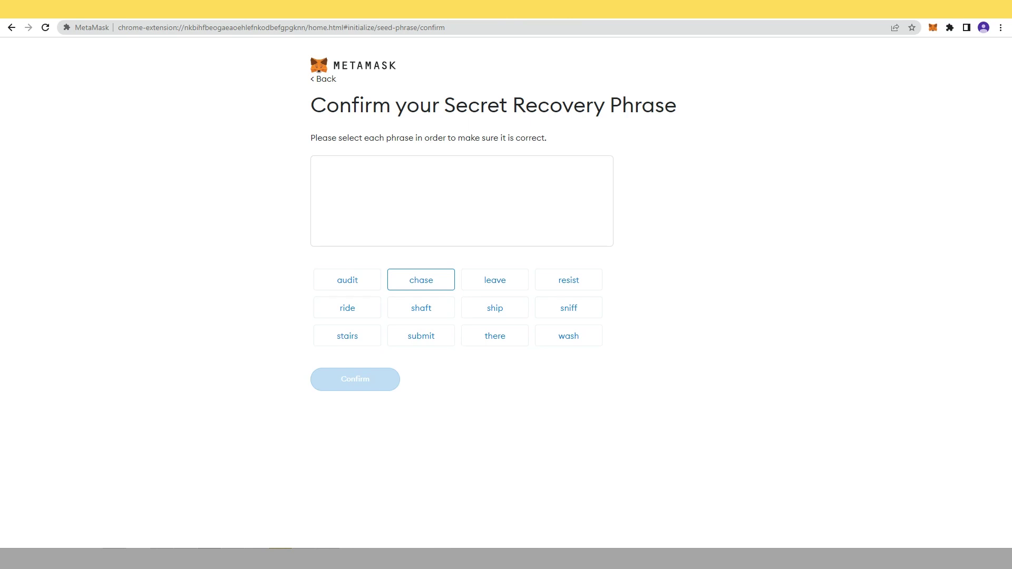
pyautogui.click(569, 335)
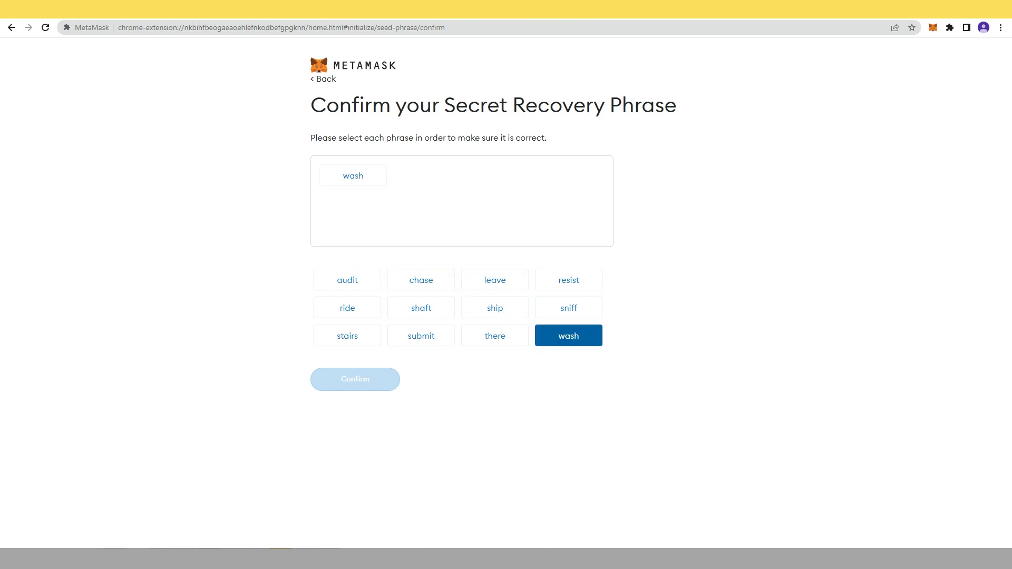
pyautogui.click(496, 279)
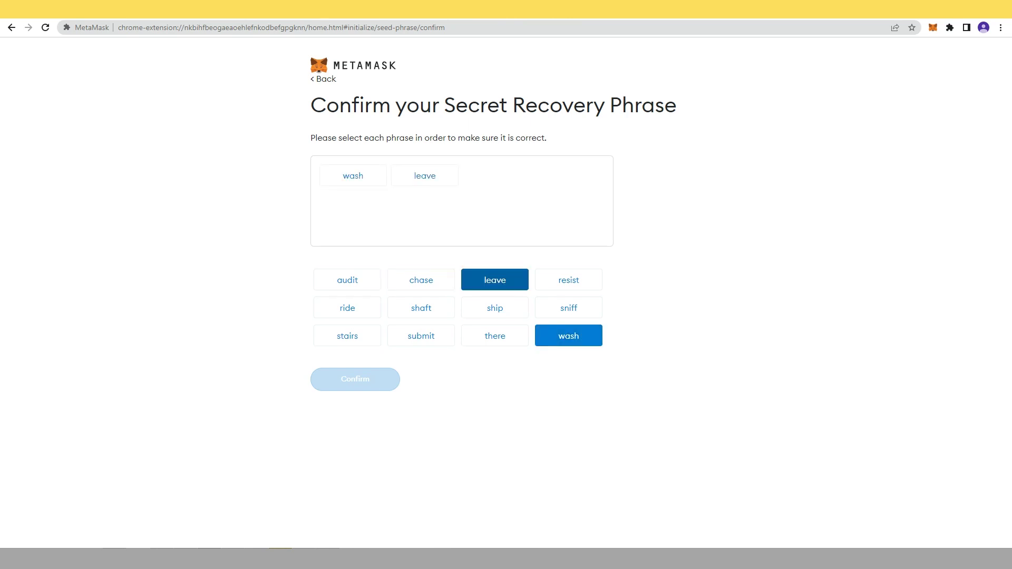
pyautogui.click(421, 280)
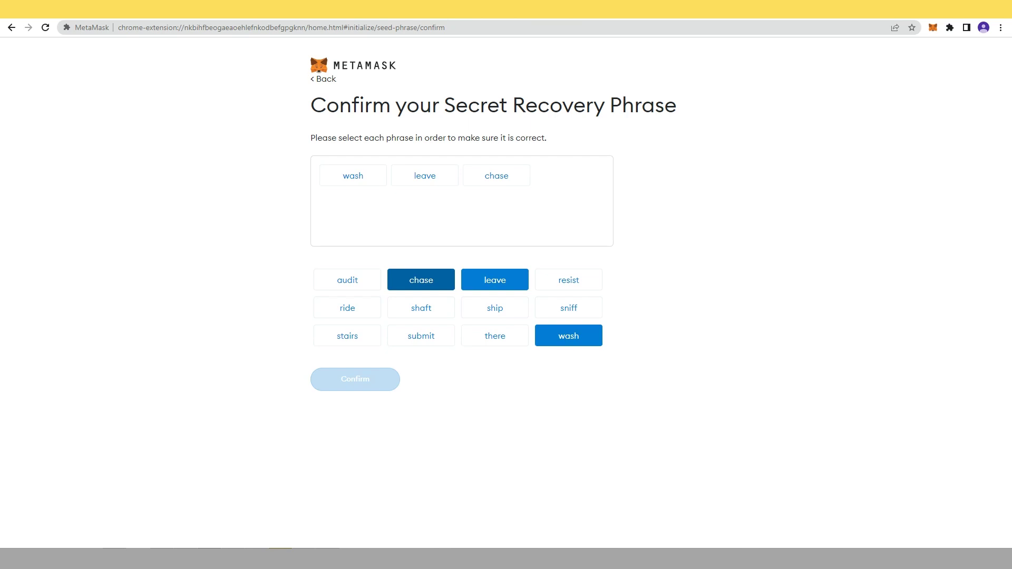
pyautogui.click(568, 307)
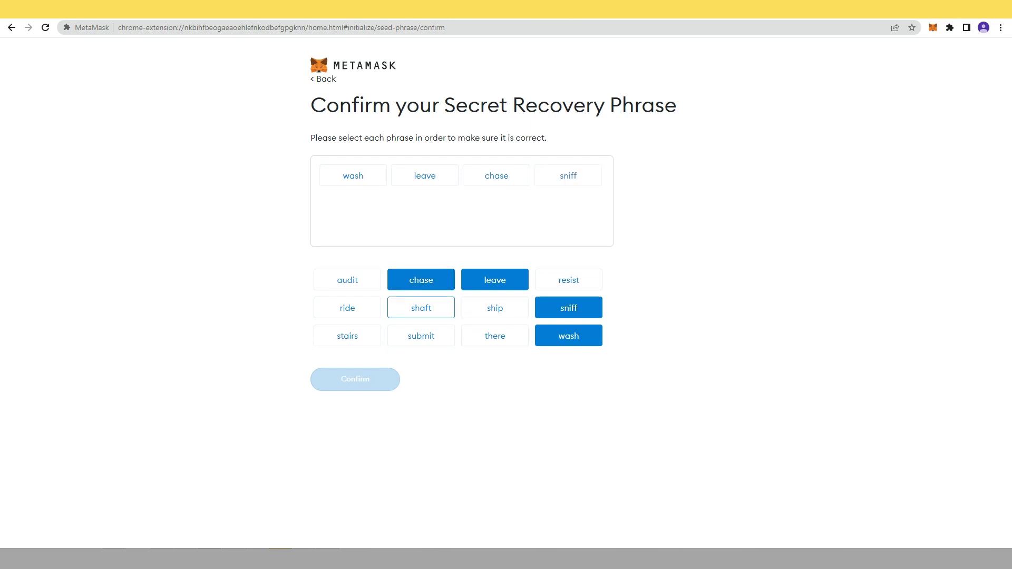
pyautogui.click(422, 335)
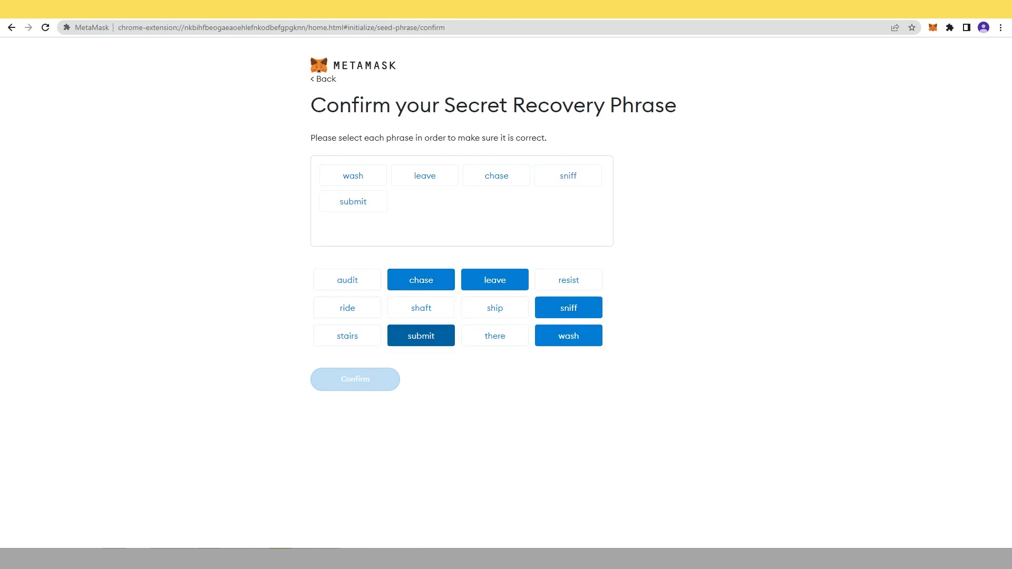
pyautogui.click(420, 308)
pyautogui.click(348, 308)
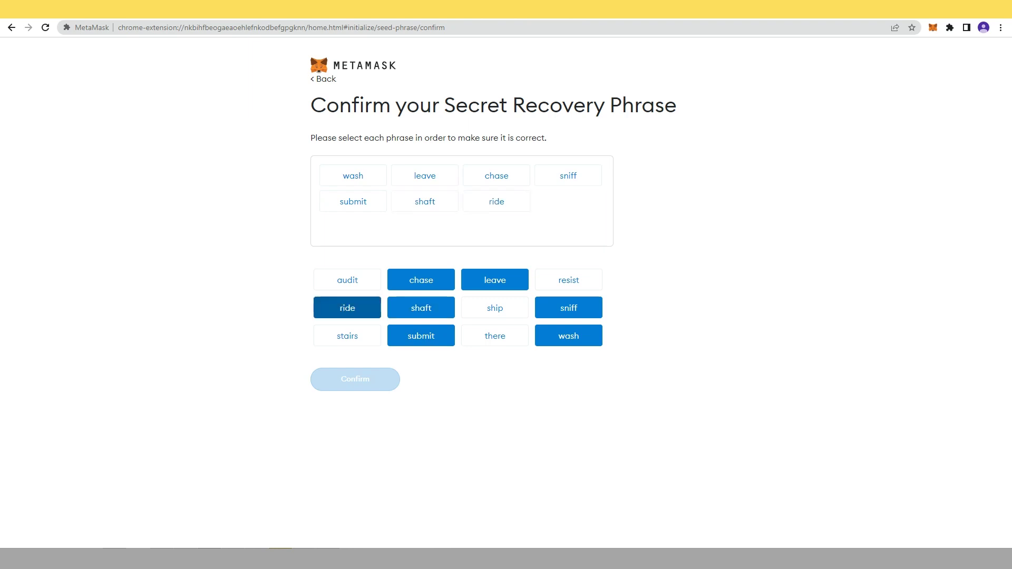
pyautogui.click(569, 280)
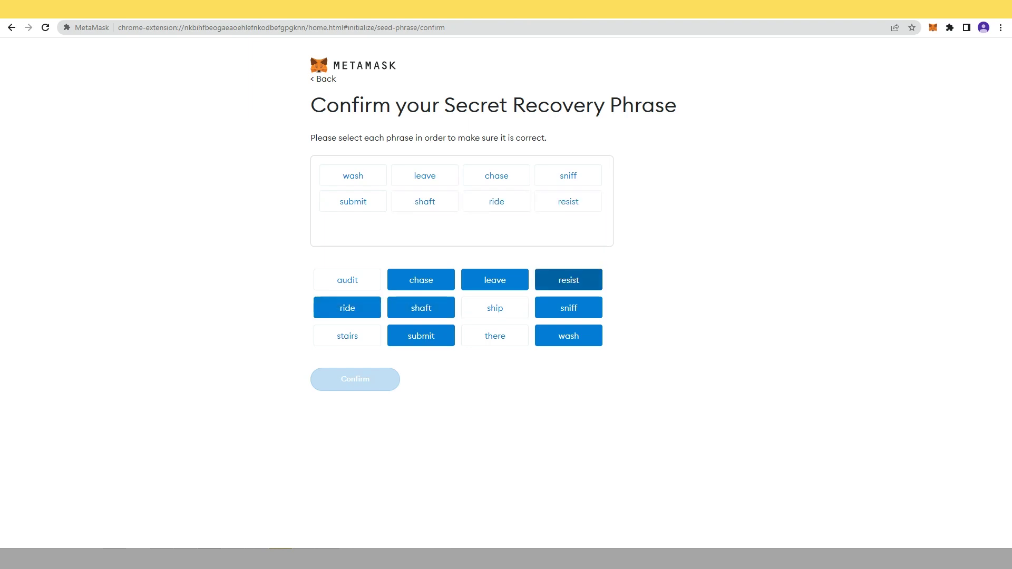
pyautogui.click(495, 336)
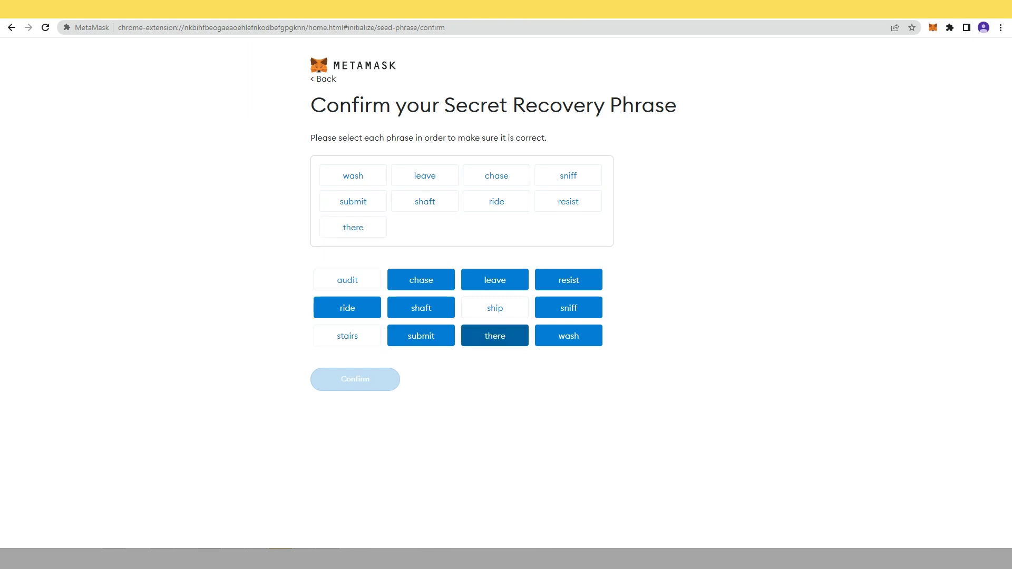
pyautogui.click(347, 280)
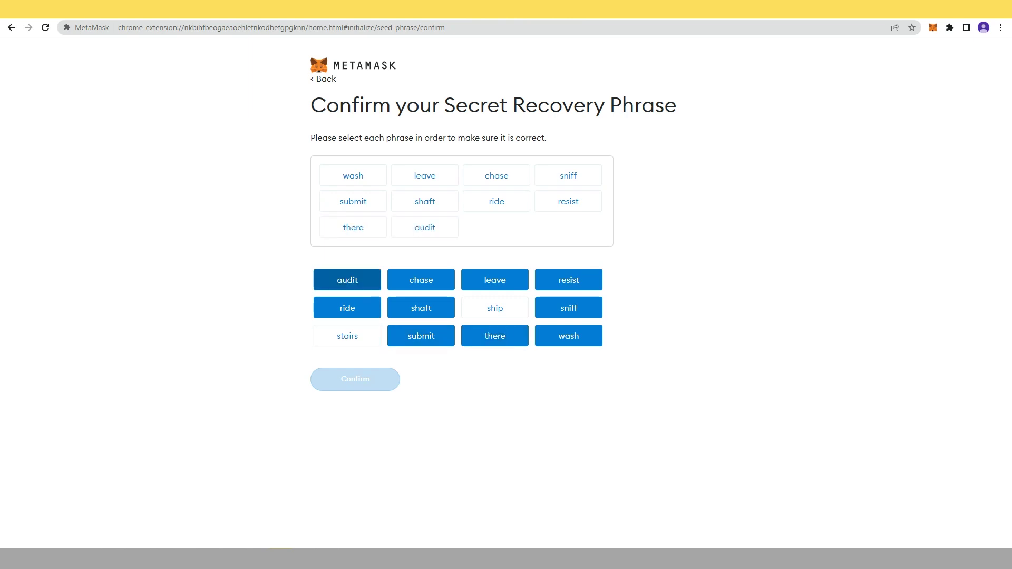
pyautogui.click(495, 308)
pyautogui.click(347, 335)
pyautogui.click(355, 379)
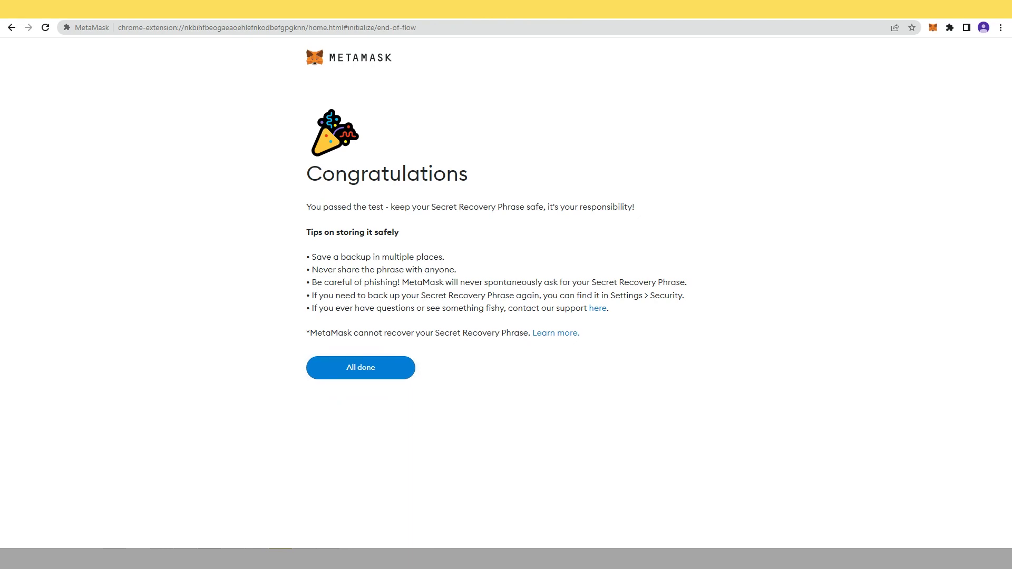
# - Finish MetaMask setup with All done, reaching the Account 1 home with 0 ETH
pyautogui.click(355, 372)
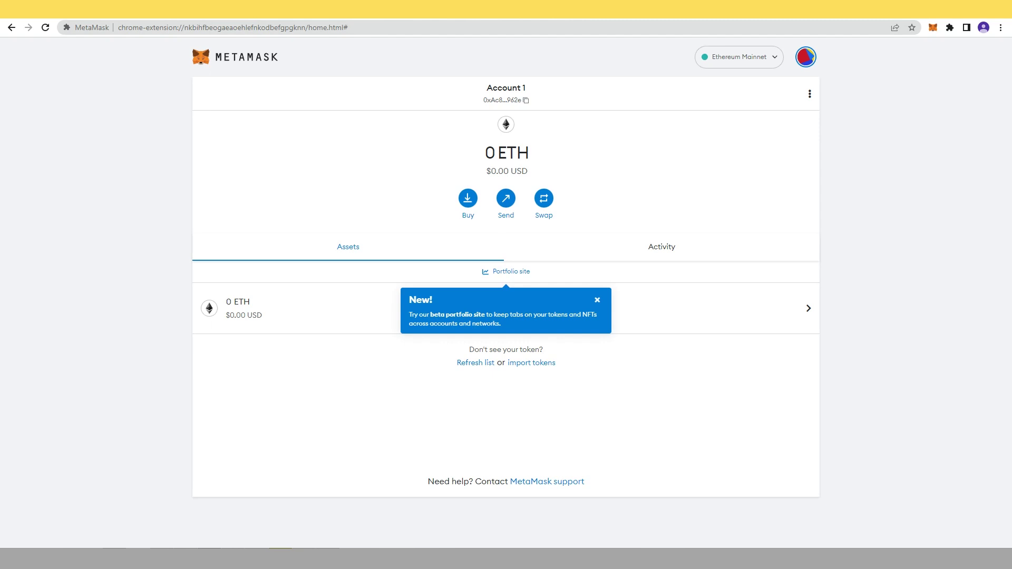
# - Go to chainlist.org in a new browser tab via the address-bar autocomplete
pyautogui.hotkey('ctrl', 't')
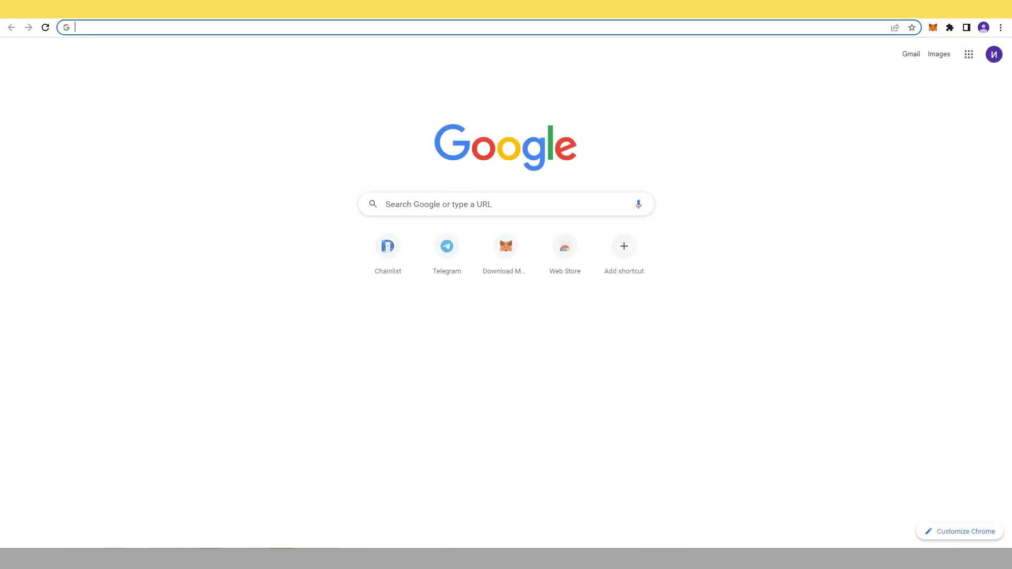
pyautogui.press('Down')
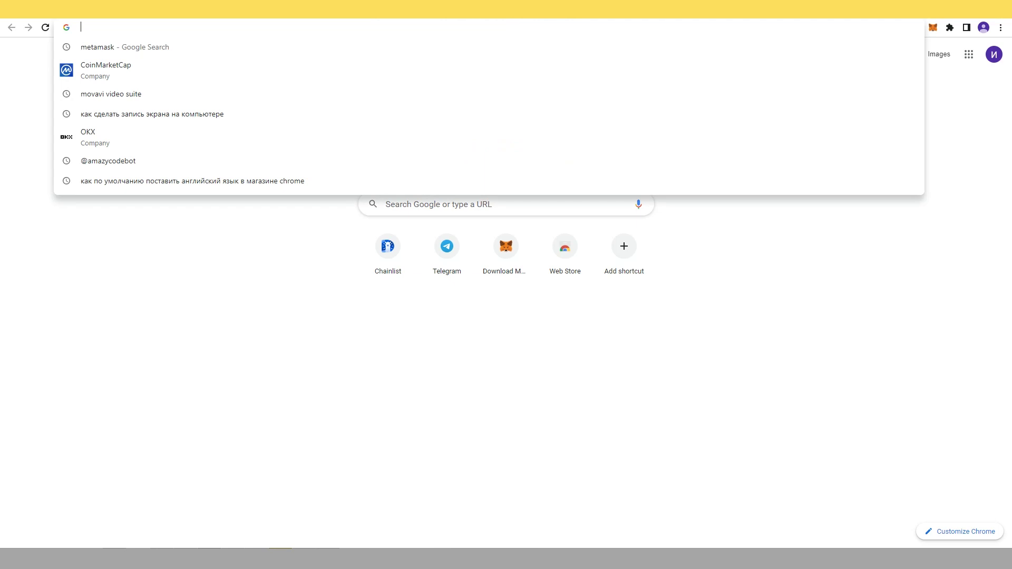
pyautogui.write('chai')
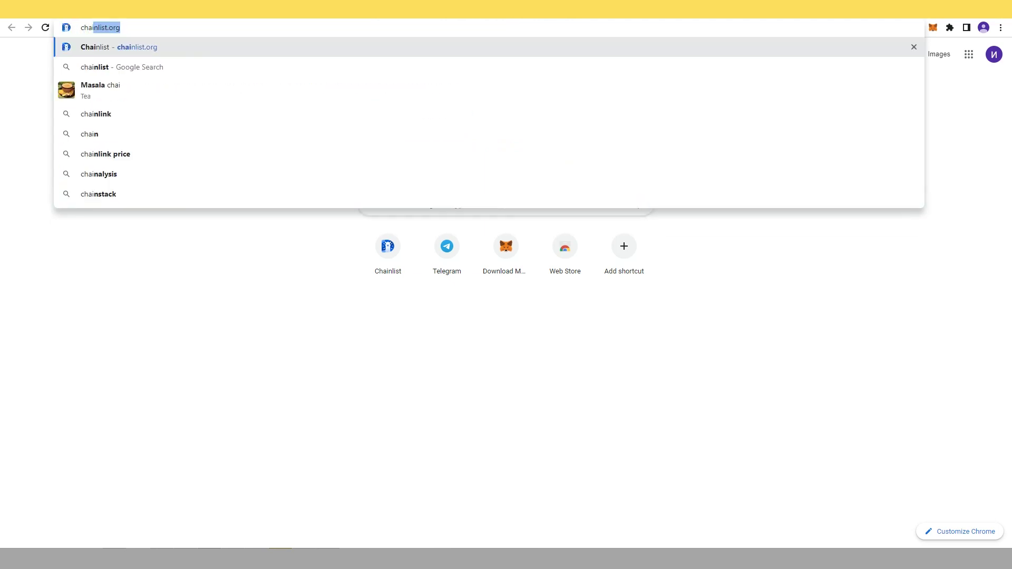
pyautogui.press('Return')
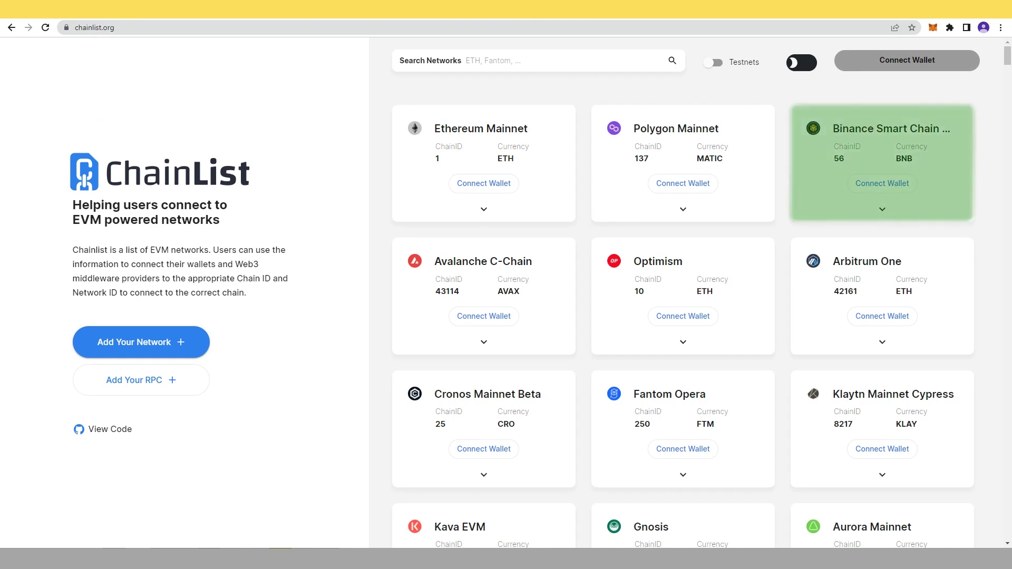
# - Connect MetaMask Account 1 to Chainlist
pyautogui.click(907, 61)
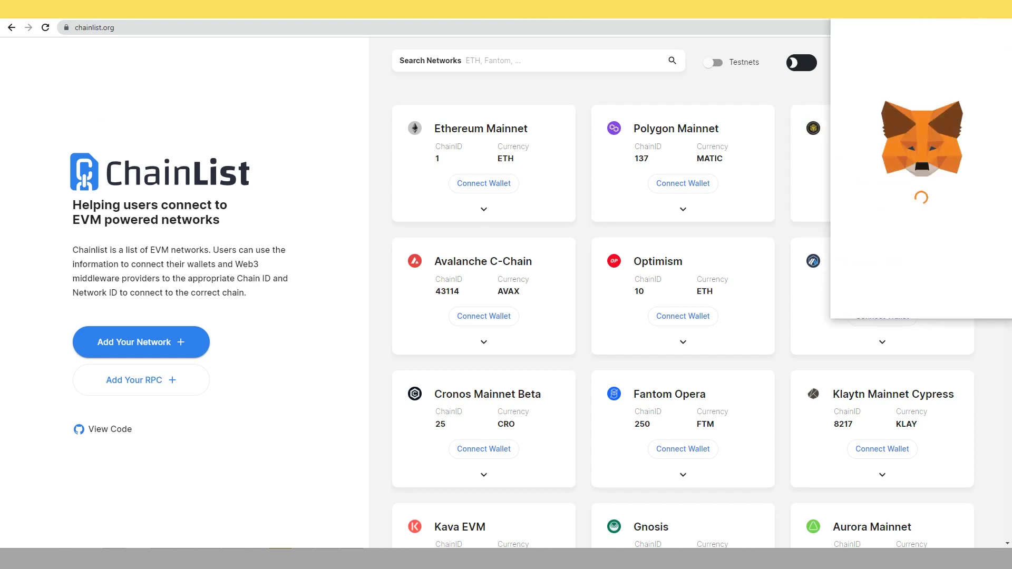
pyautogui.click(970, 297)
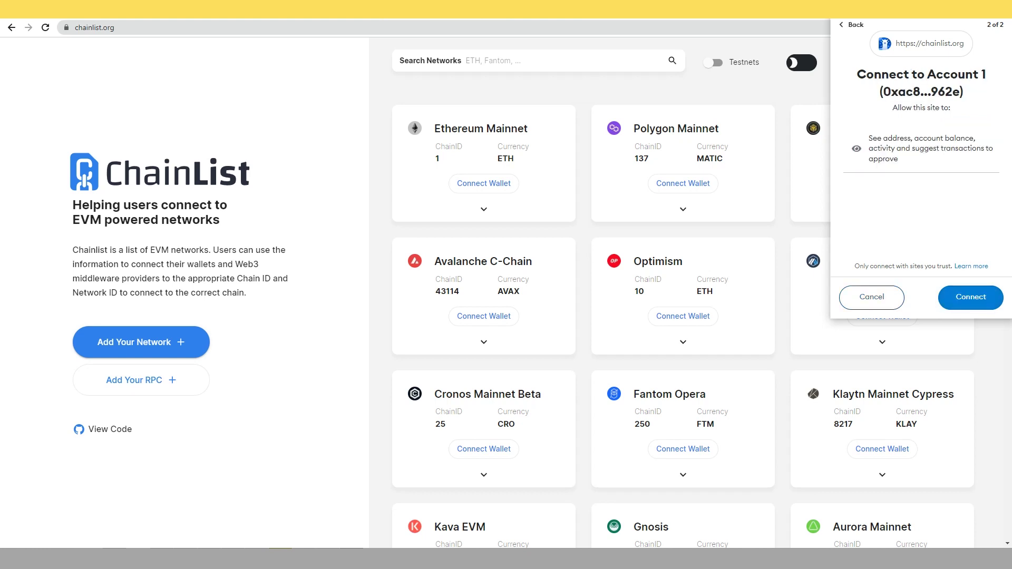
pyautogui.click(970, 296)
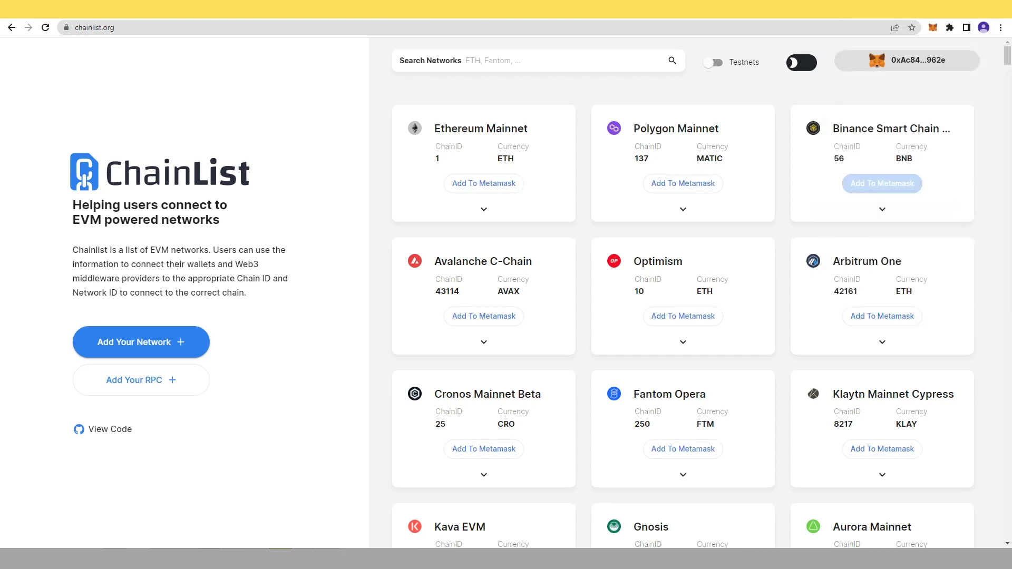
# - Add Binance Smart Chain Mainnet to MetaMask and switch the wallet to it
pyautogui.click(881, 183)
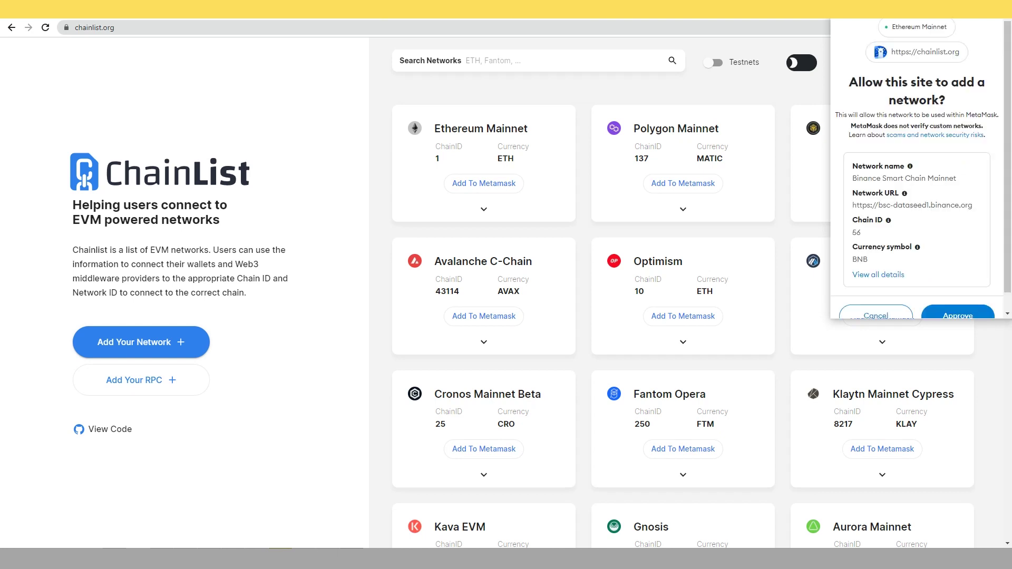
pyautogui.click(957, 296)
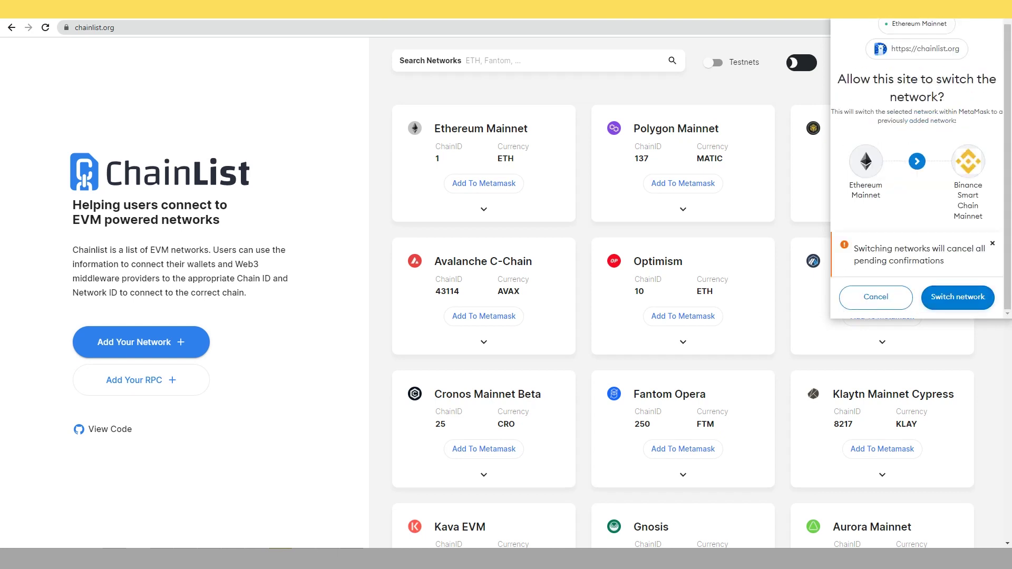
pyautogui.click(958, 296)
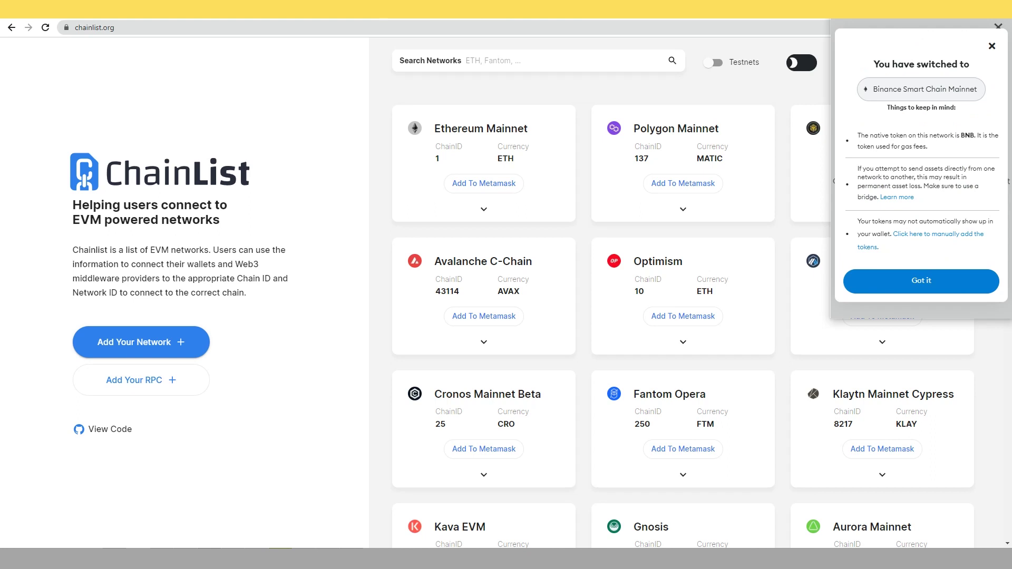
pyautogui.click(921, 280)
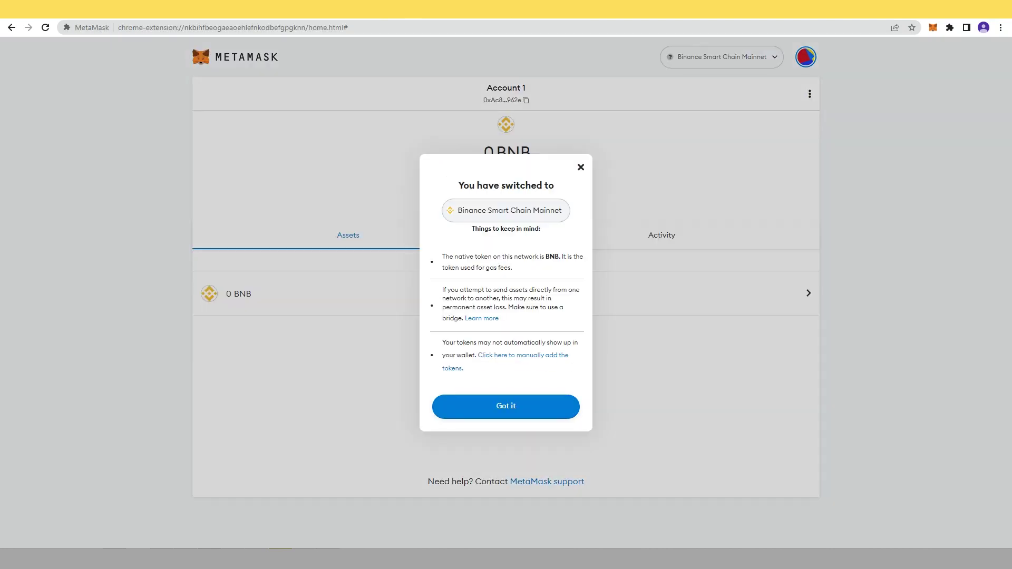
pyautogui.click(506, 406)
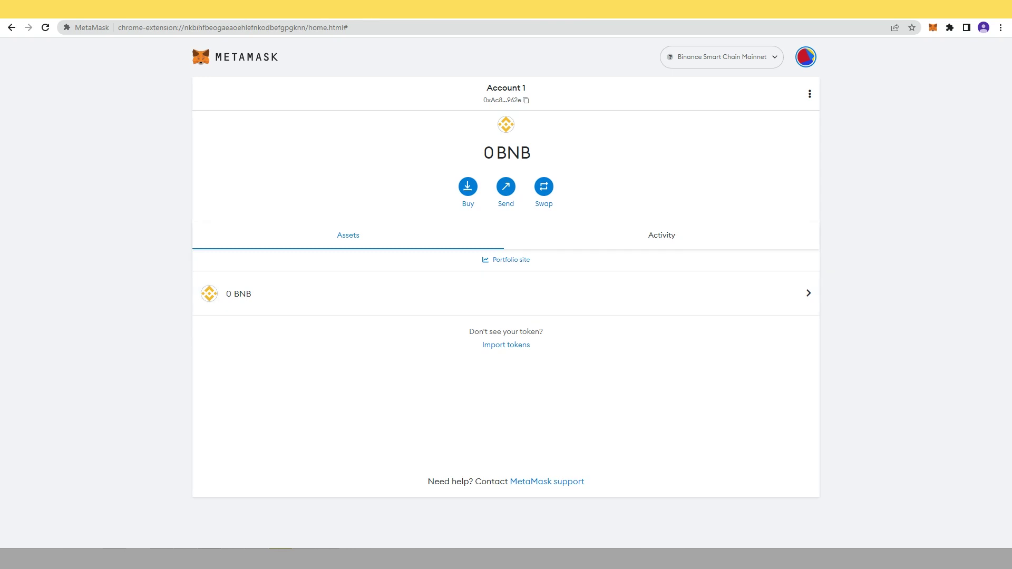
# - Go to coinmarketcap.com in a new tab and search for the Tether USDT page
pyautogui.hotkey('ctrl', 't')
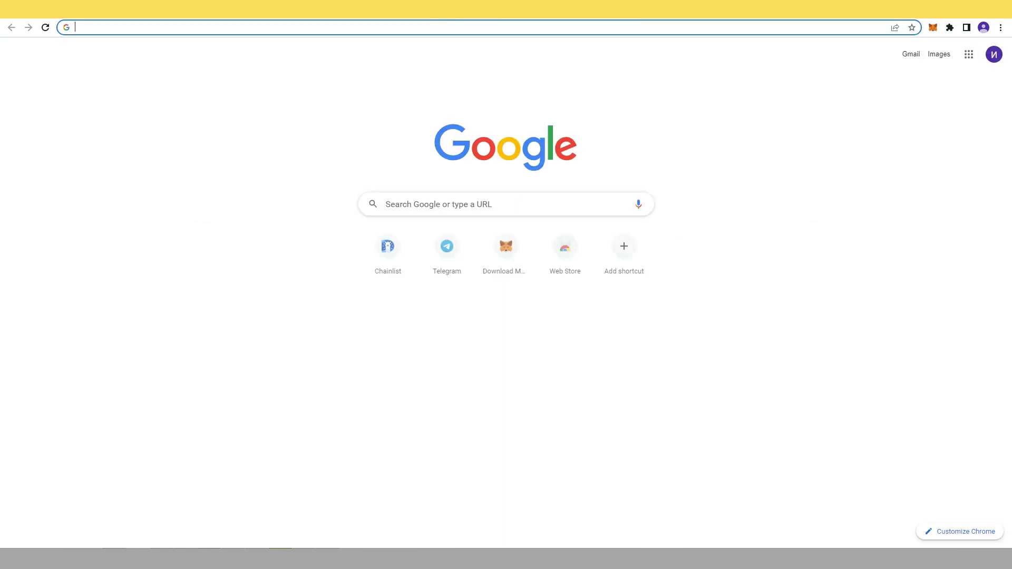
pyautogui.write('coinmarketcap')
pyautogui.press('Down')
pyautogui.press('Return')
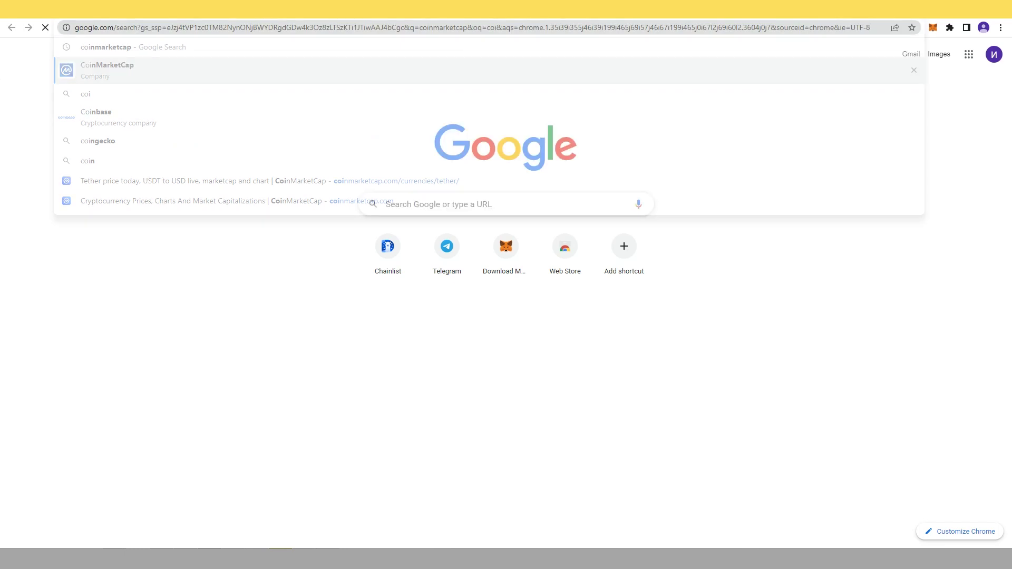
pyautogui.click(230, 141)
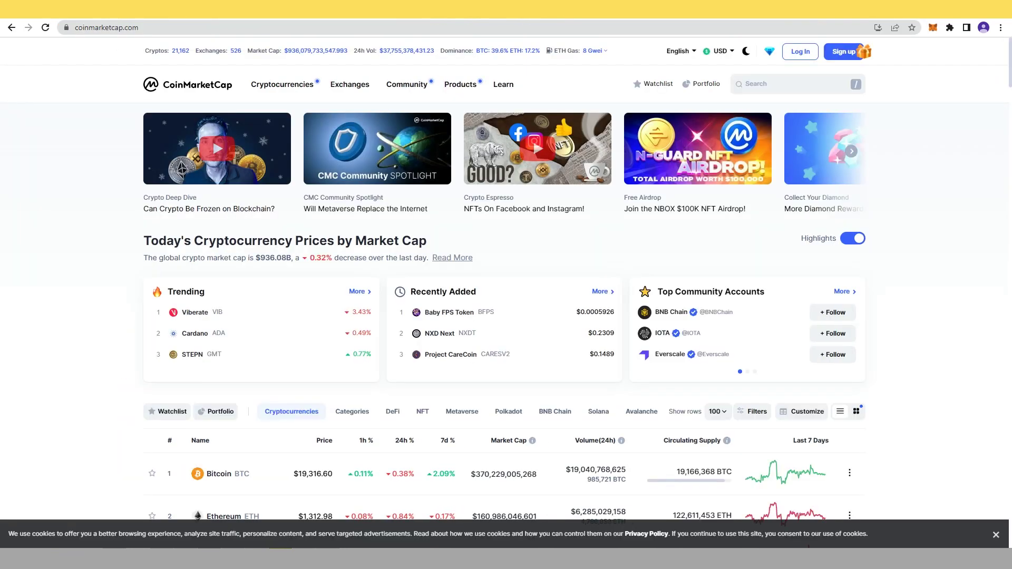
pyautogui.press('/')
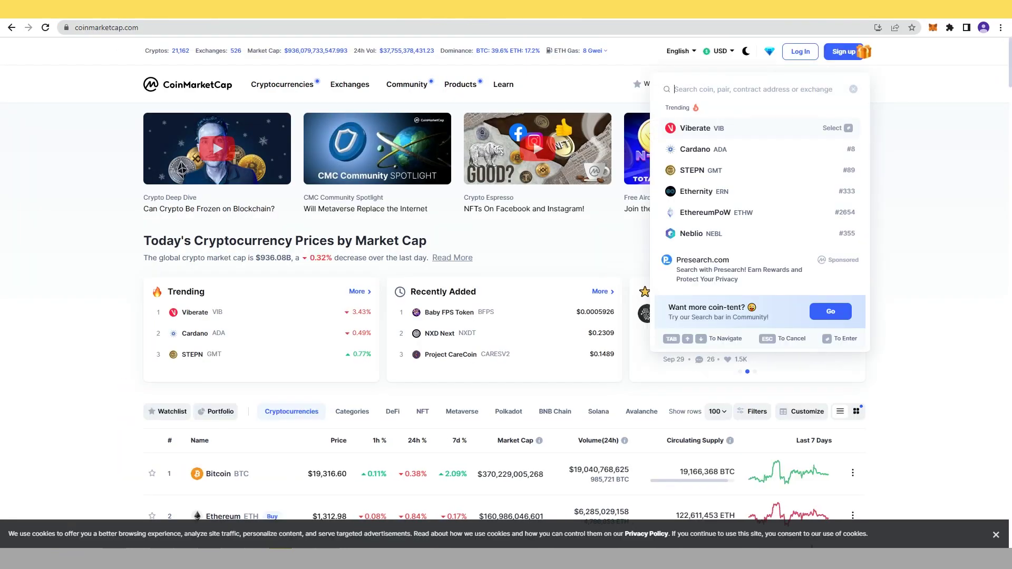
pyautogui.write('USDT')
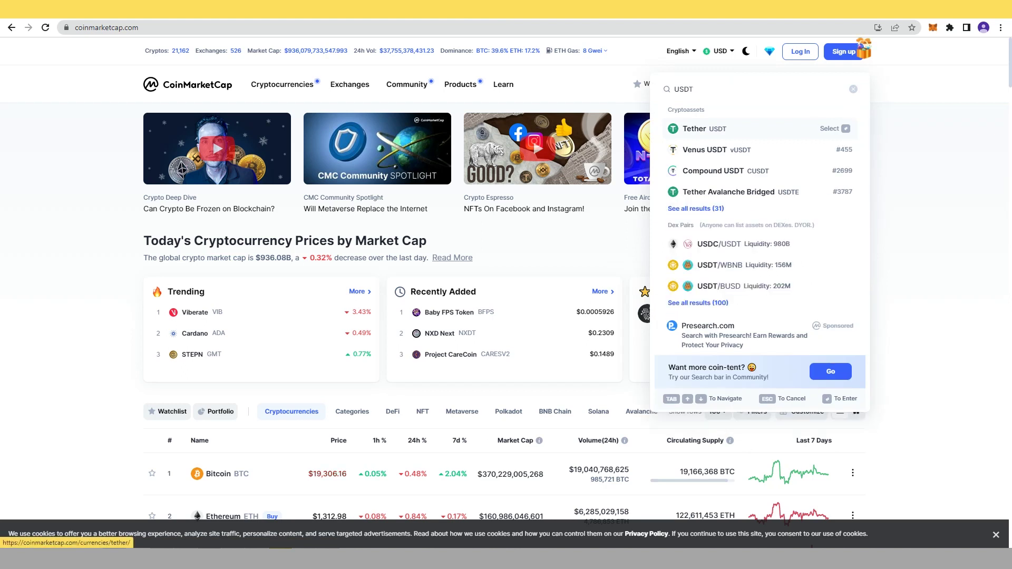
pyautogui.press('Return')
# - Add Tether's BNB Smart Chain contract to MetaMask so it lists 0 USDT
pyautogui.click(294, 278)
pyautogui.scroll(-2, 300, 364)
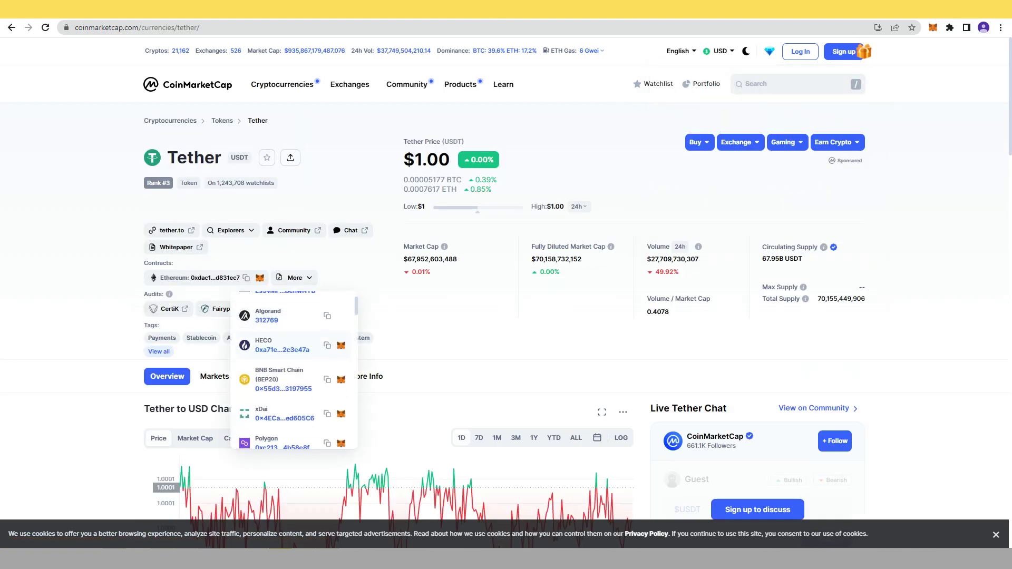
pyautogui.click(341, 380)
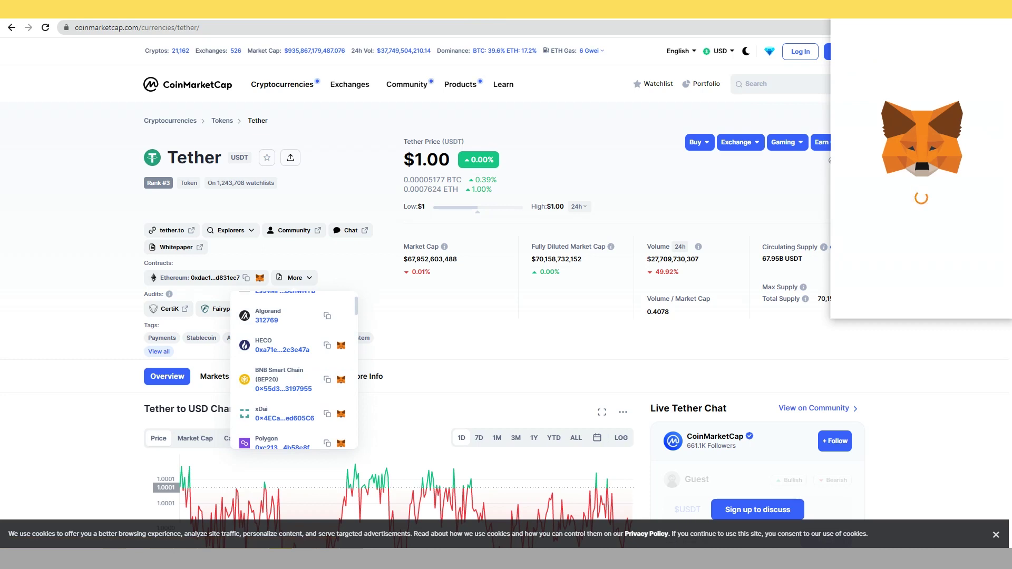
pyautogui.click(965, 294)
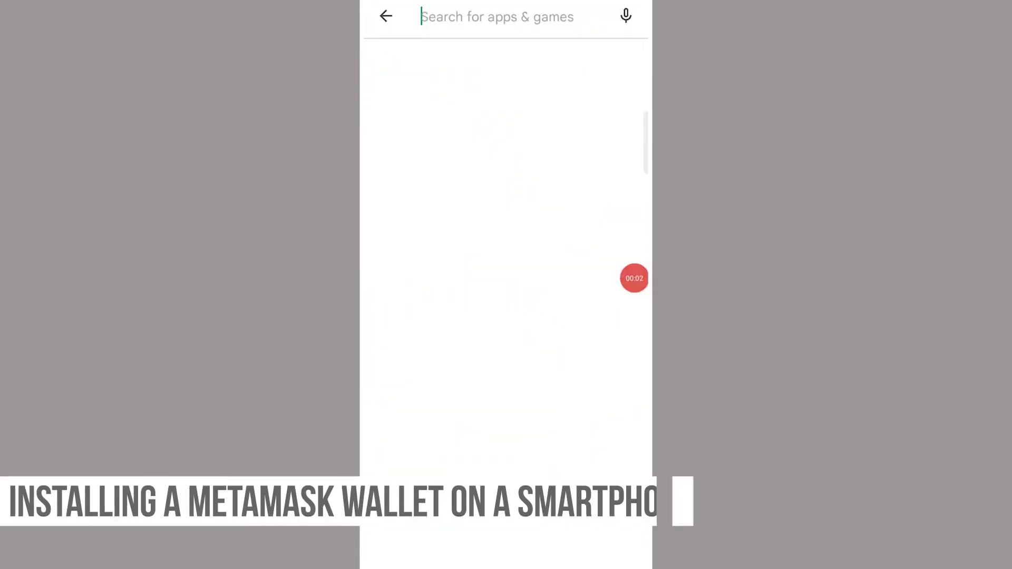
pyautogui.write('metamask')
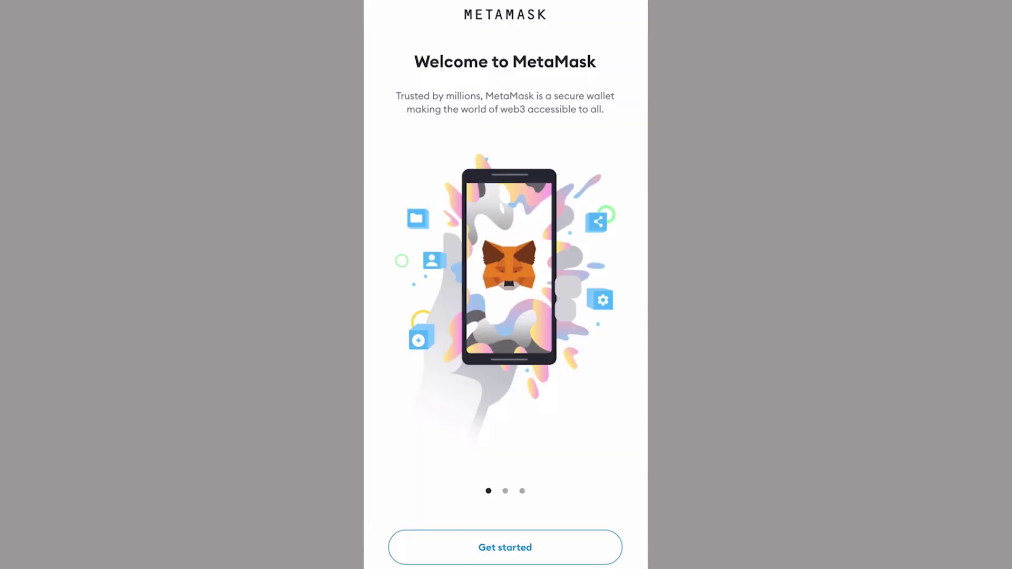
# - Start importing an existing wallet from its Secret Recovery Phrase, agreeing to usage data
pyautogui.click(505, 548)
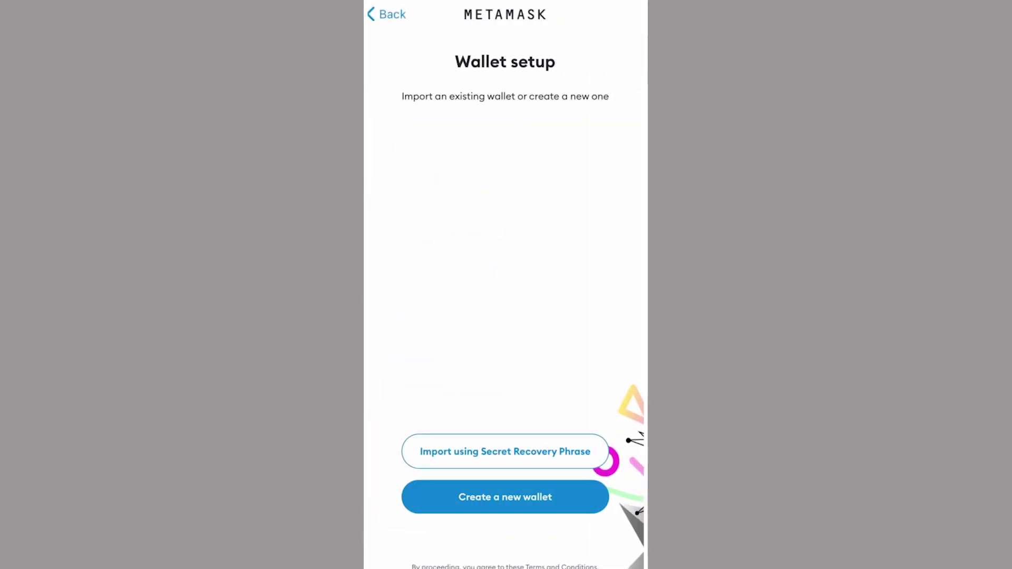
pyautogui.click(506, 450)
pyautogui.click(575, 428)
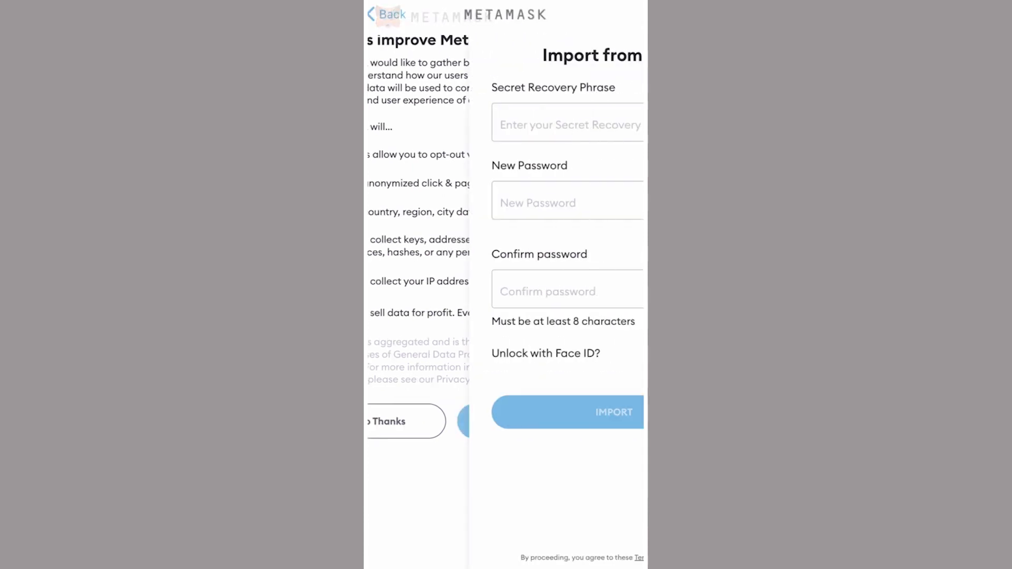
pyautogui.click(490, 123)
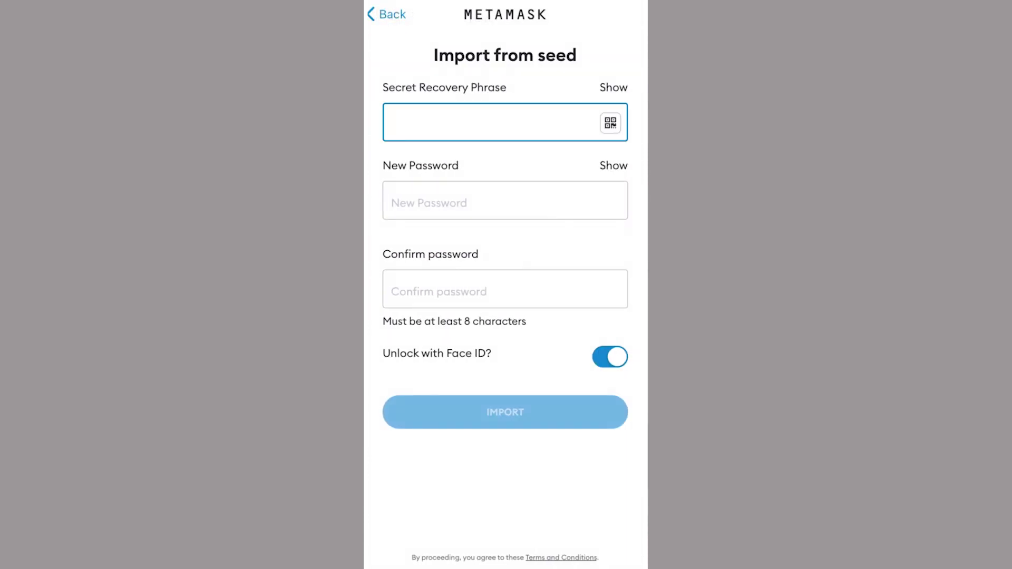
# - Set and confirm the new password, import the wallet and allow Face ID unlock
pyautogui.click(505, 200)
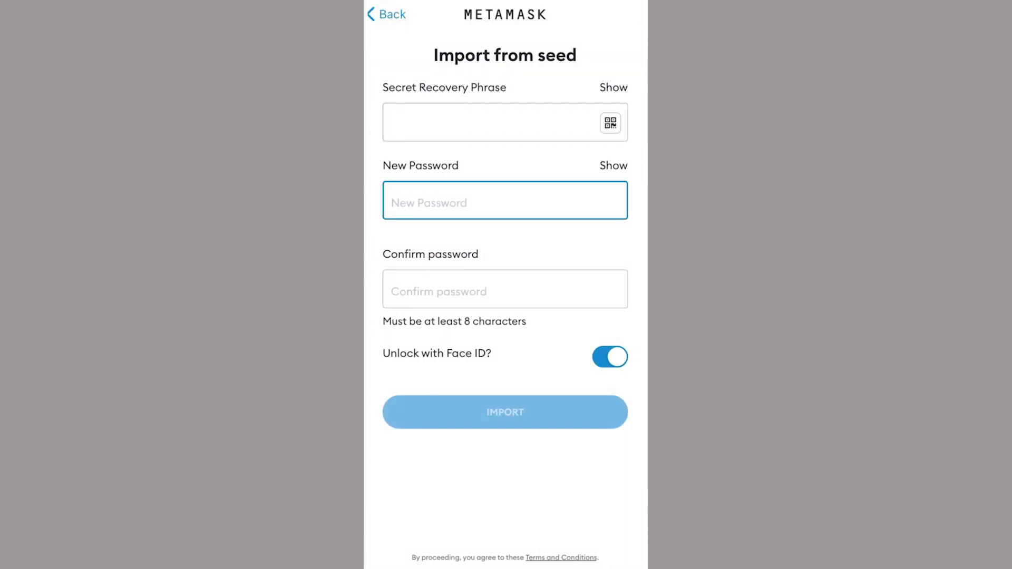
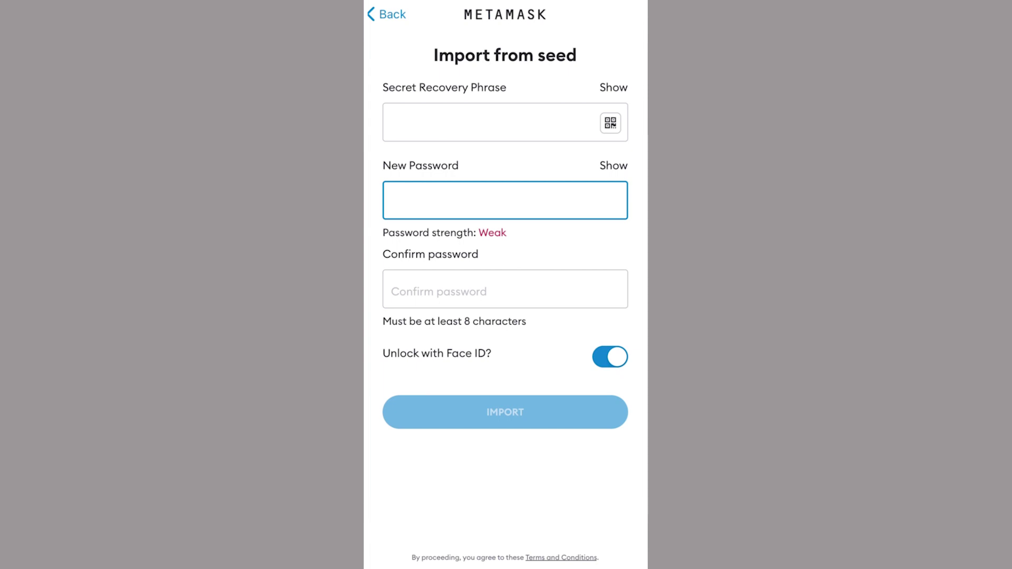
pyautogui.press('Tab')
pyautogui.press('Return')
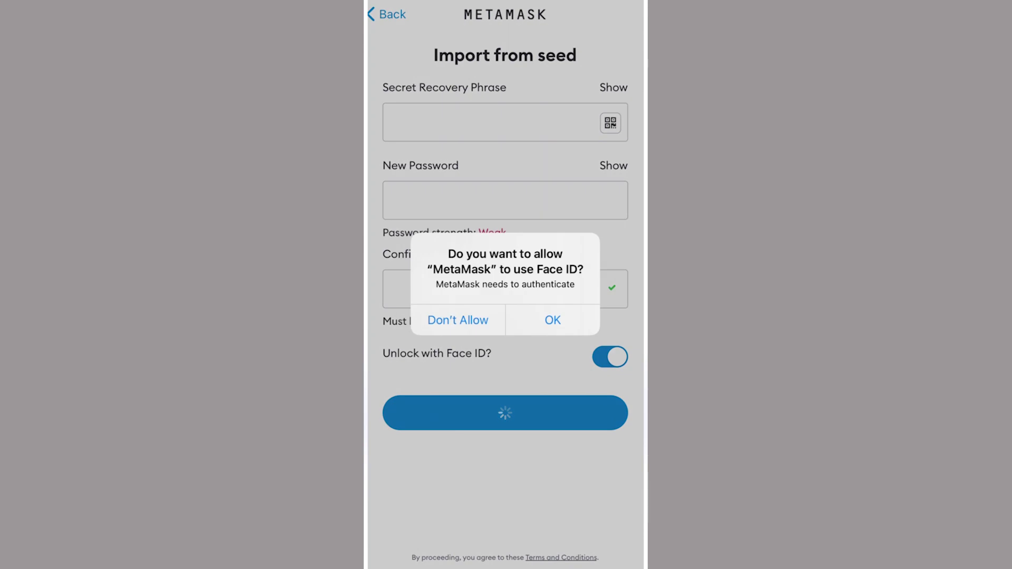
pyautogui.click(550, 319)
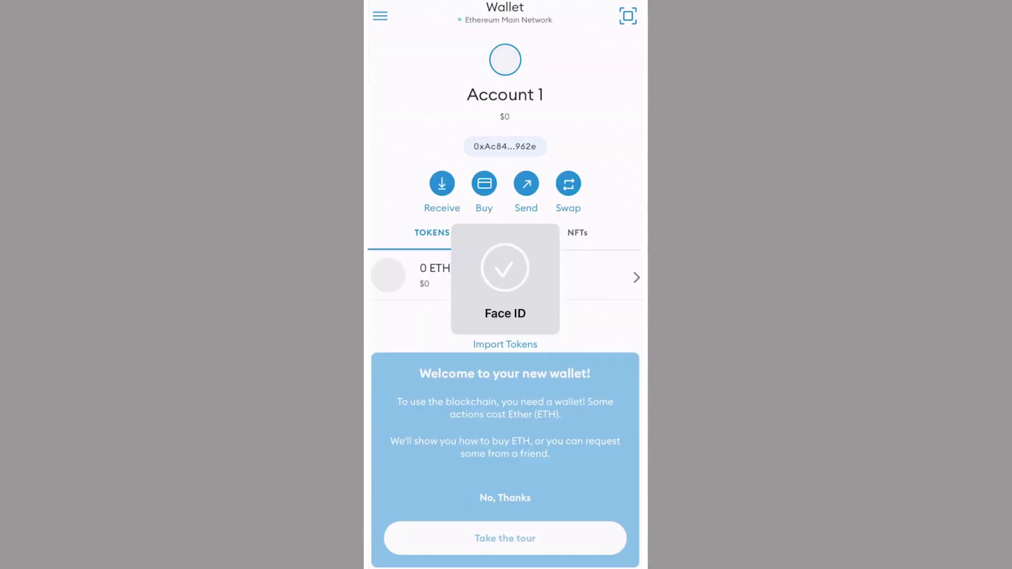
pyautogui.click(505, 497)
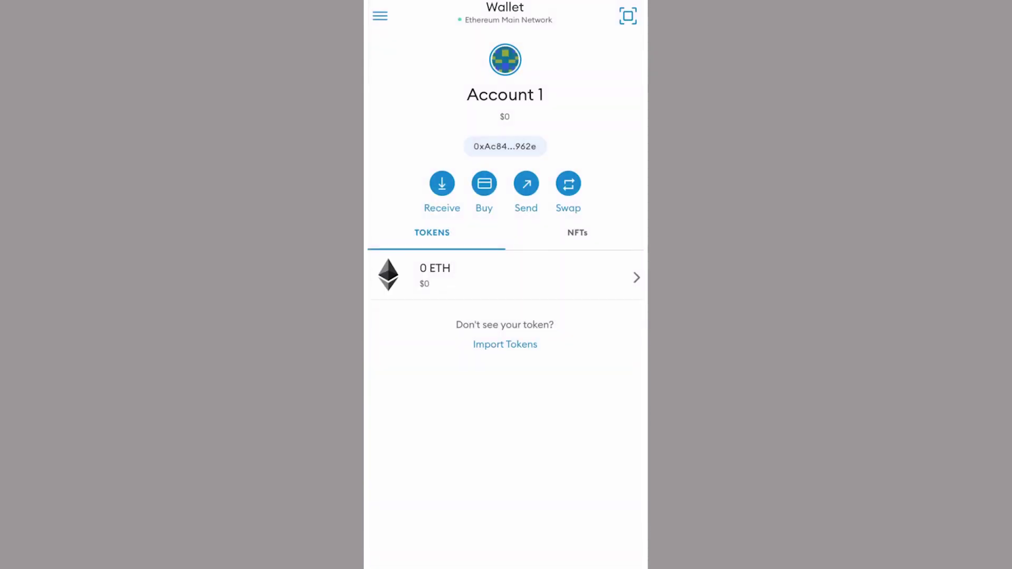
pyautogui.click(504, 15)
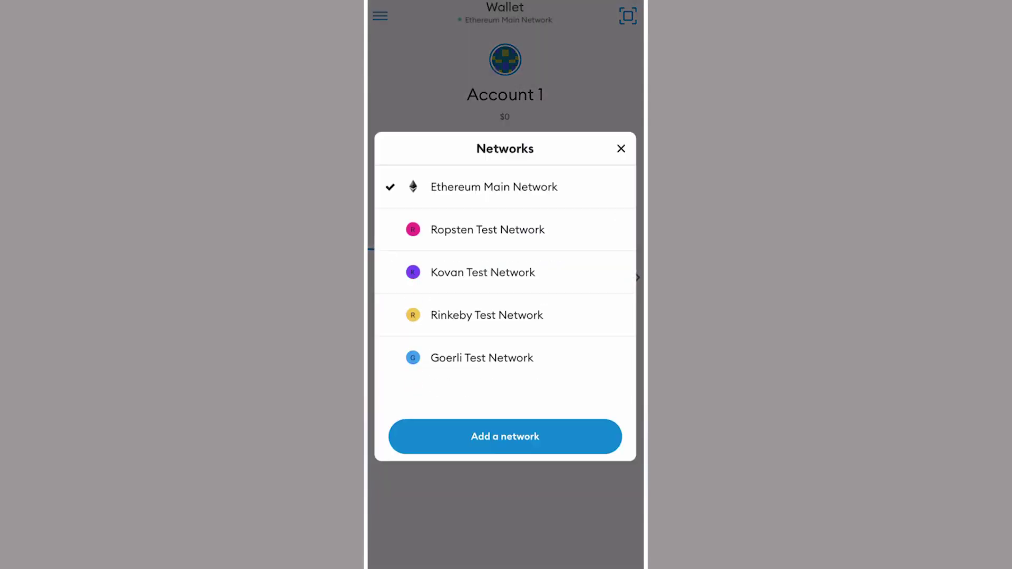
pyautogui.moveTo(505, 317); pyautogui.dragTo(504, 268)
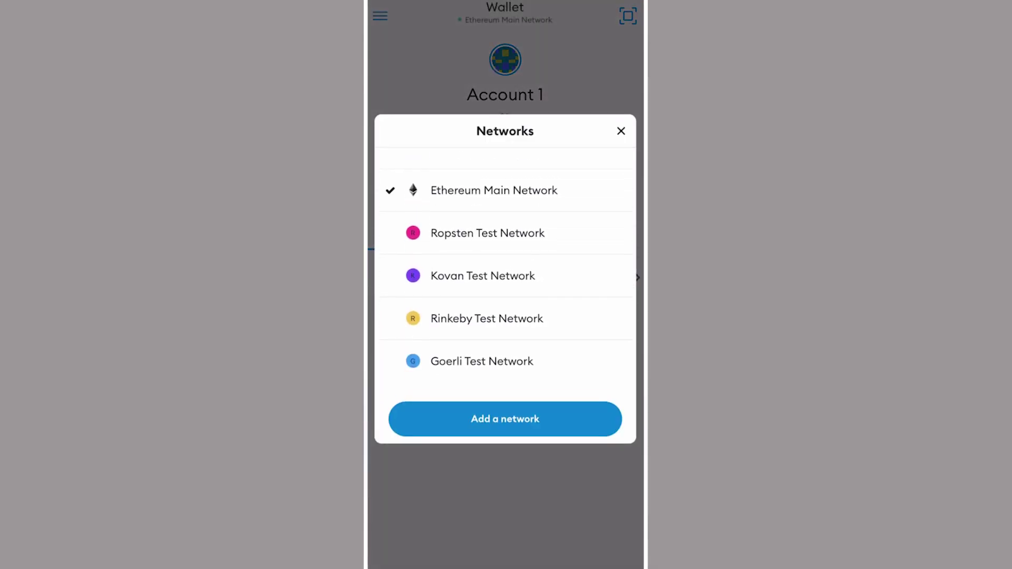
pyautogui.click(620, 131)
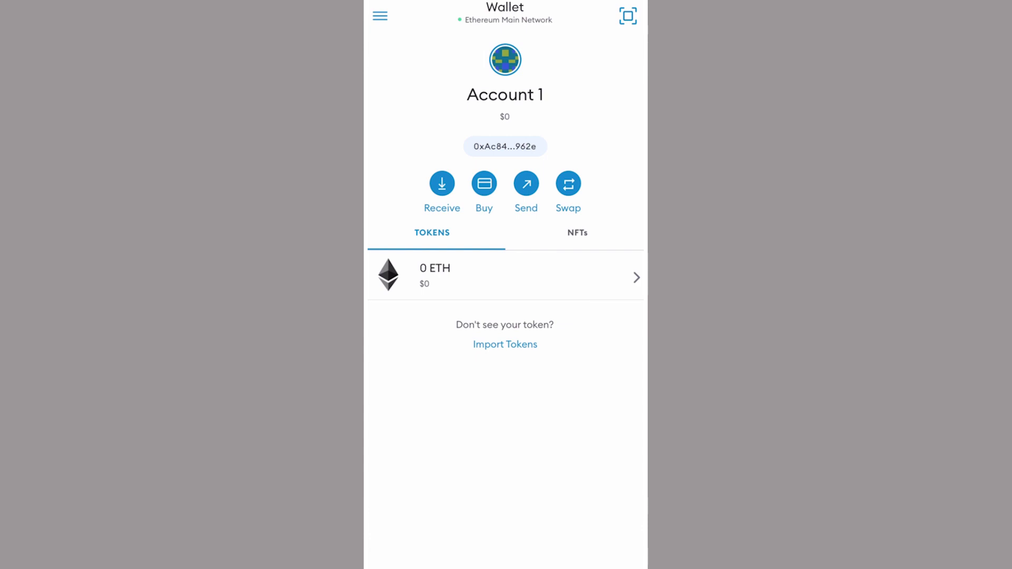
# - Search for chainlist in MetaMask Mobile's built-in browser
pyautogui.click(379, 16)
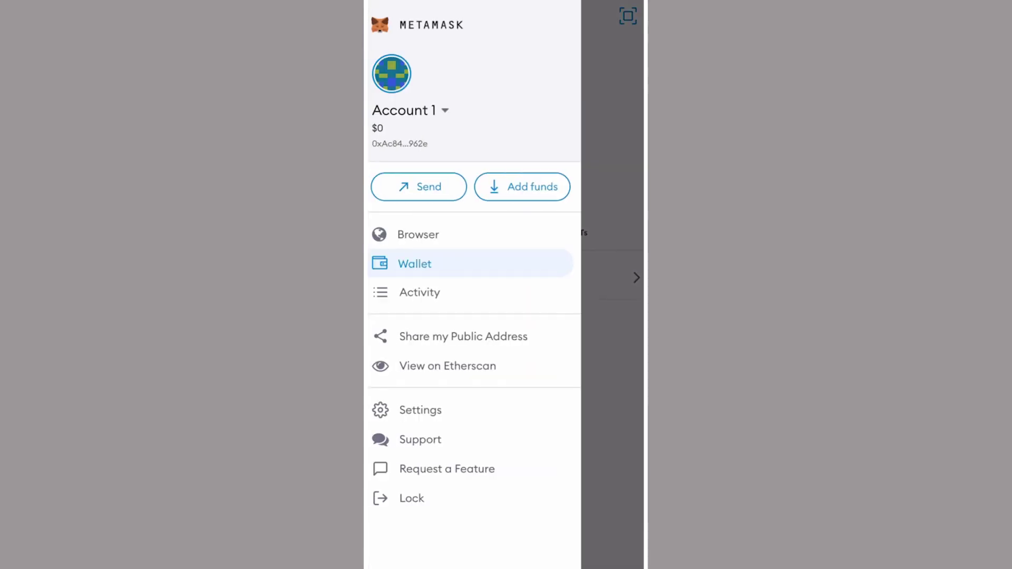
pyautogui.click(418, 234)
pyautogui.click(506, 158)
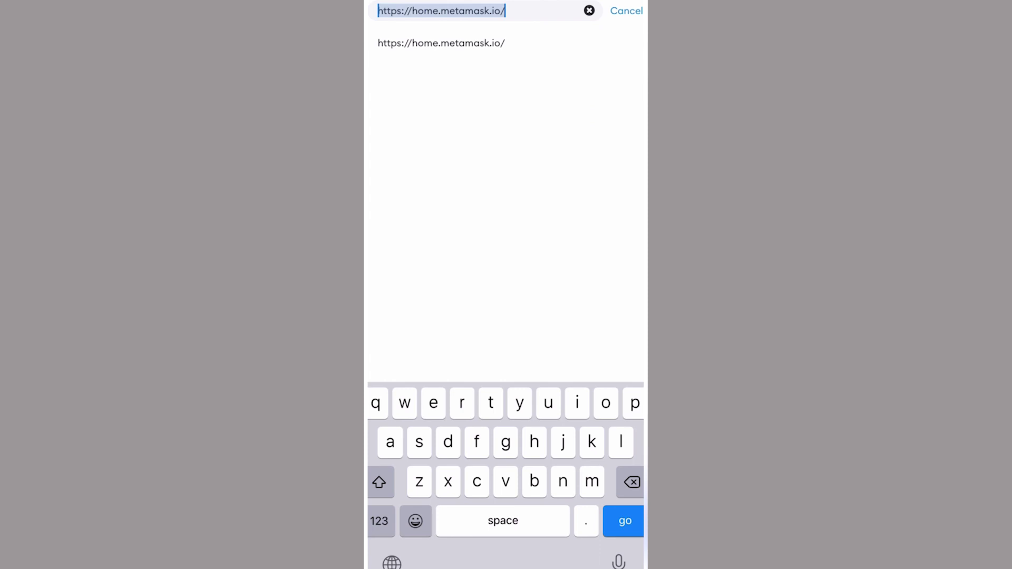
pyautogui.write('chaim')
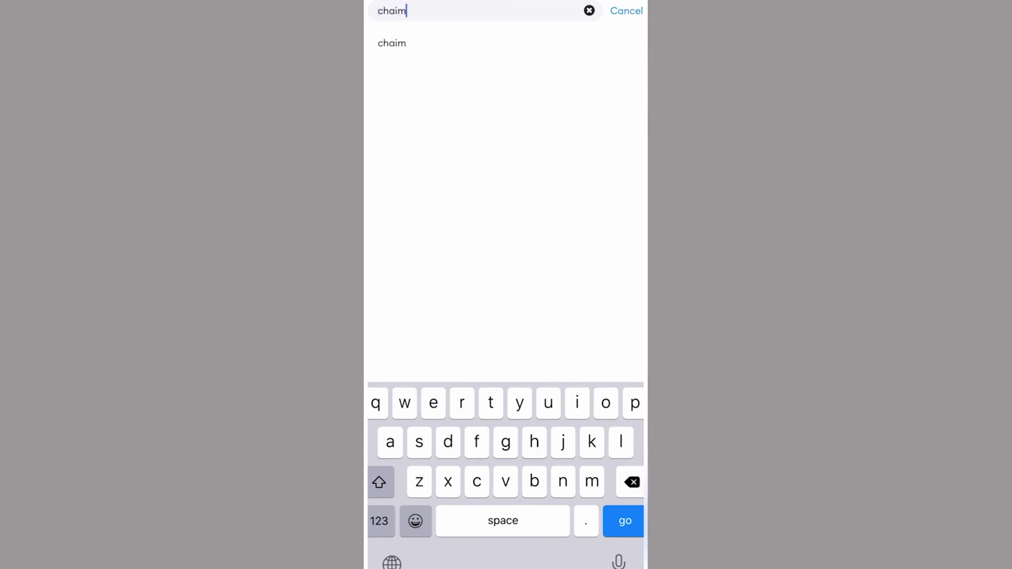
pyautogui.press('BackSpace')
pyautogui.write('nlist')
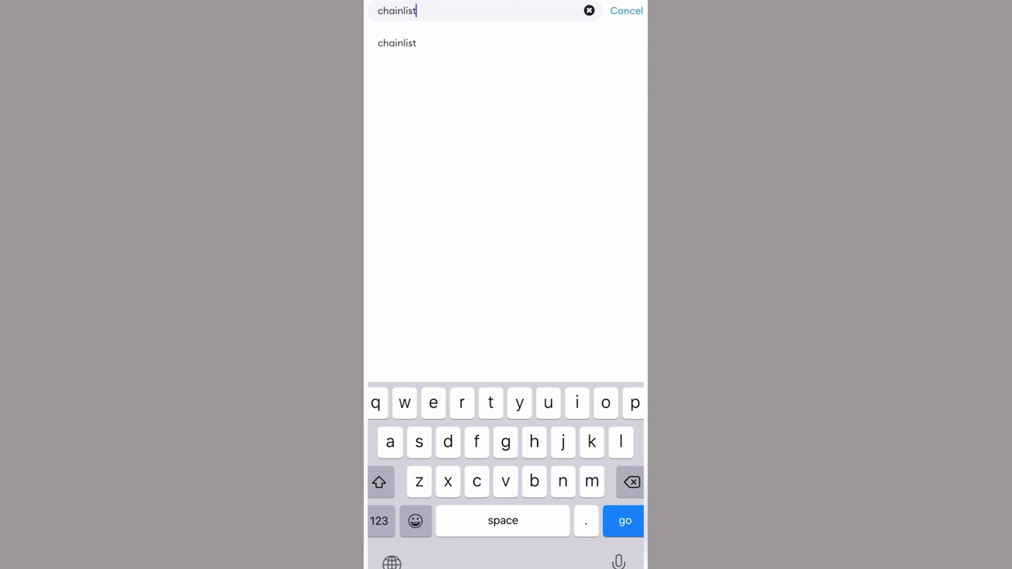
pyautogui.press('Return')
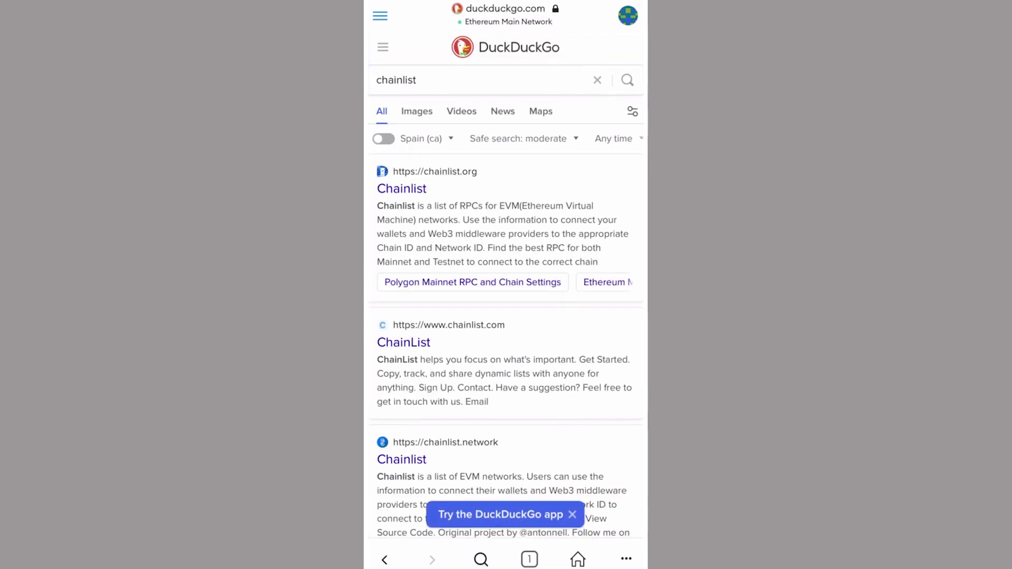
# - Open chainlist.org and connect the mobile wallet to it
pyautogui.click(402, 189)
pyautogui.scroll(-5, 507, 316)
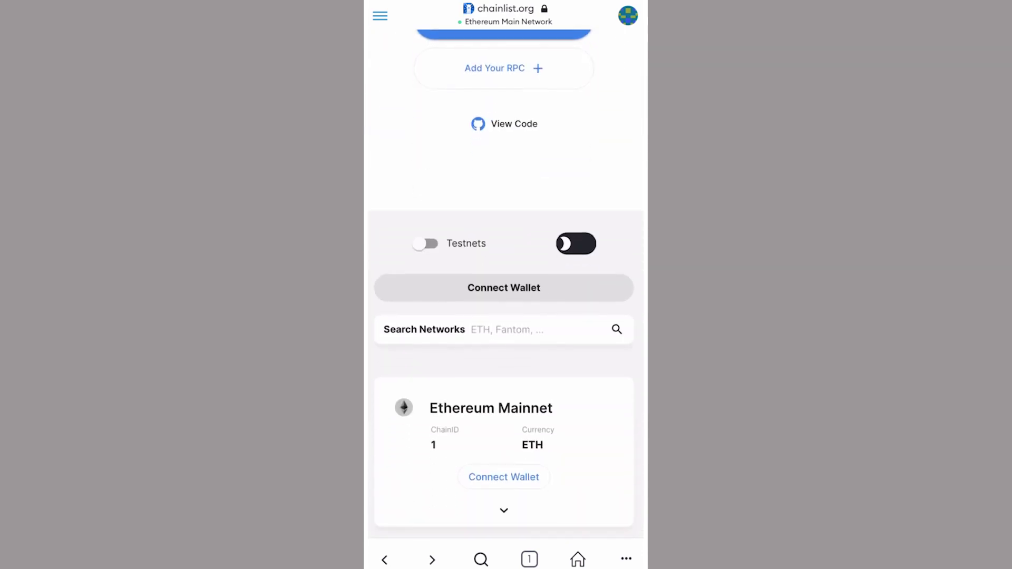
pyautogui.scroll(-3, 506, 286)
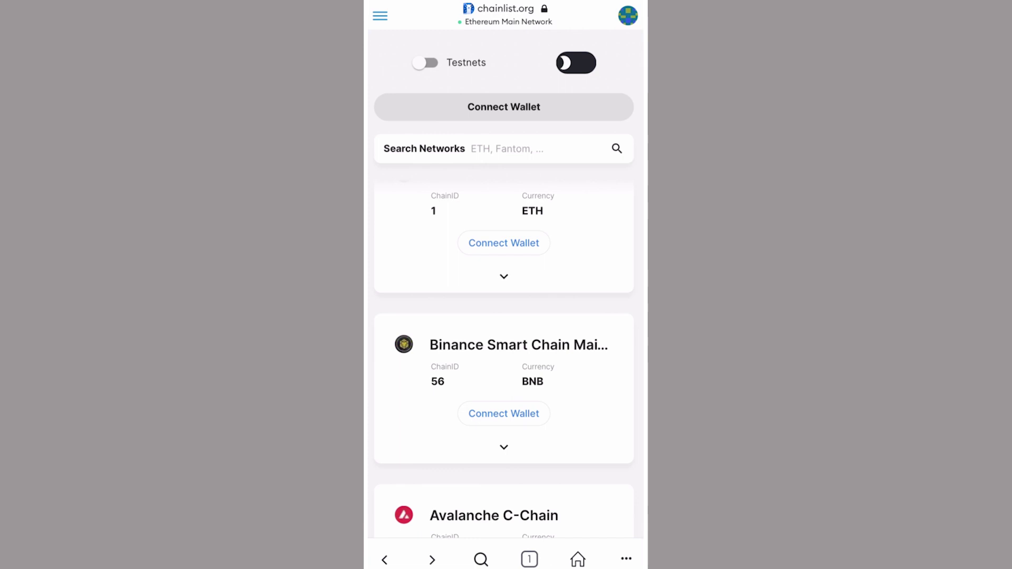
pyautogui.click(503, 413)
pyautogui.click(572, 550)
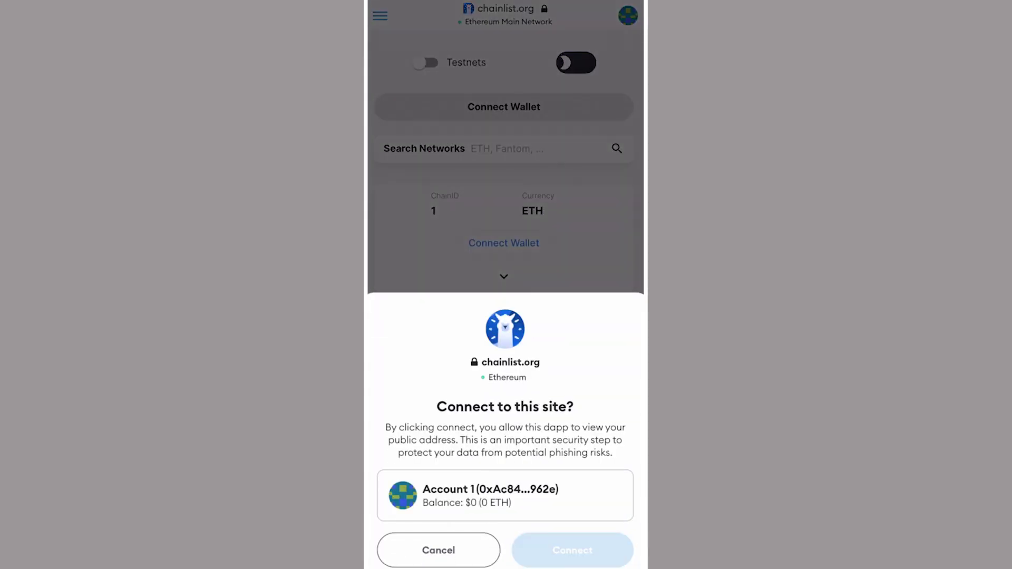
# - Add Binance Smart Chain Mainnet to MetaMask Mobile and switch to it
pyautogui.click(504, 414)
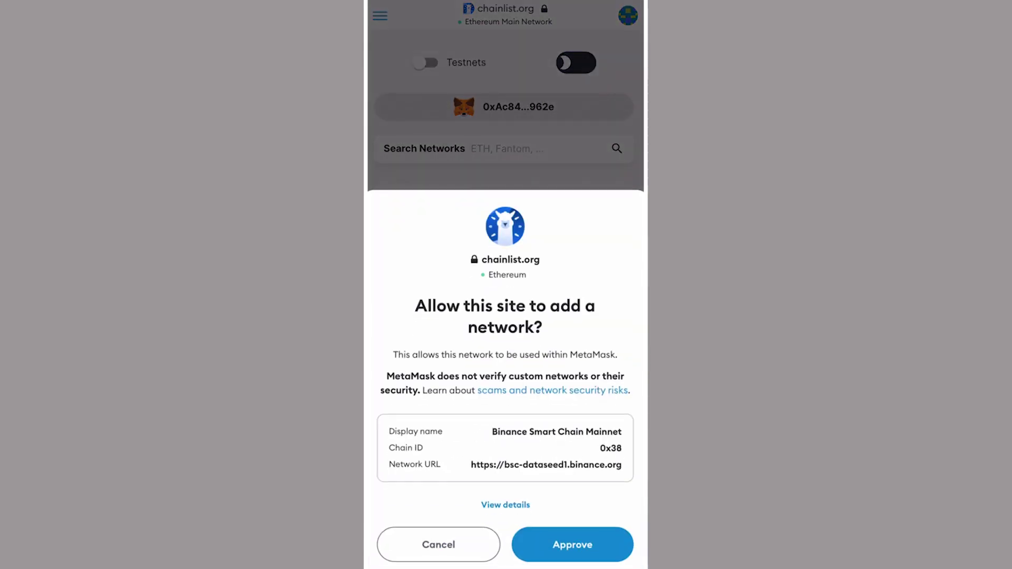
pyautogui.click(571, 544)
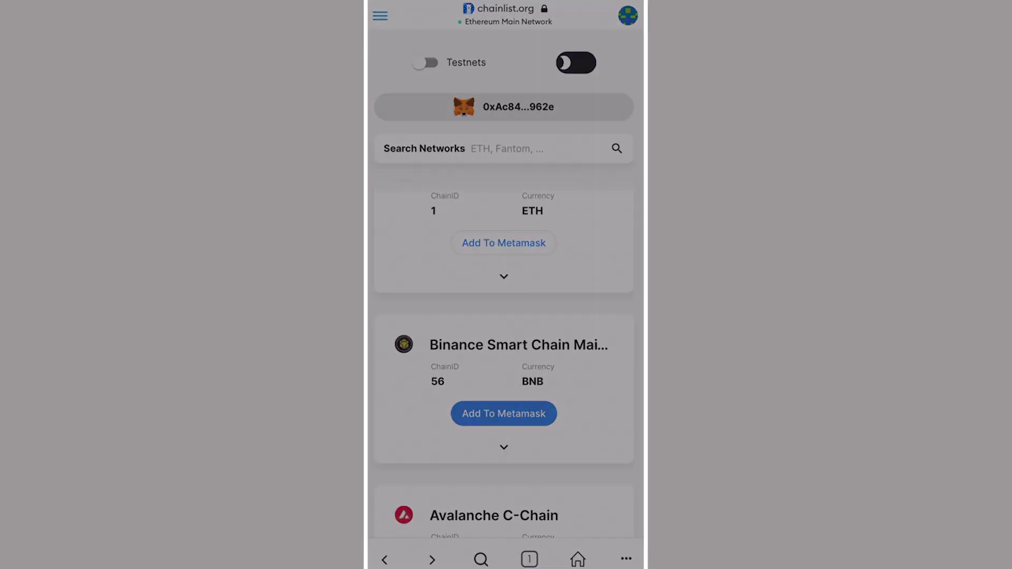
pyautogui.click(572, 544)
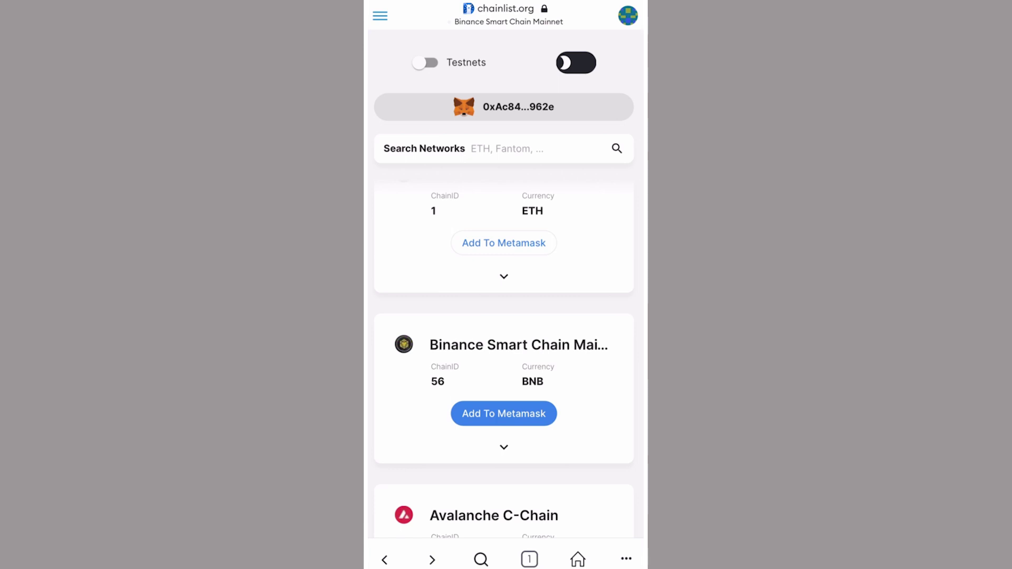
# - Show the wallet's Networks list confirming Binance Smart Chain Mainnet is active
pyautogui.click(379, 16)
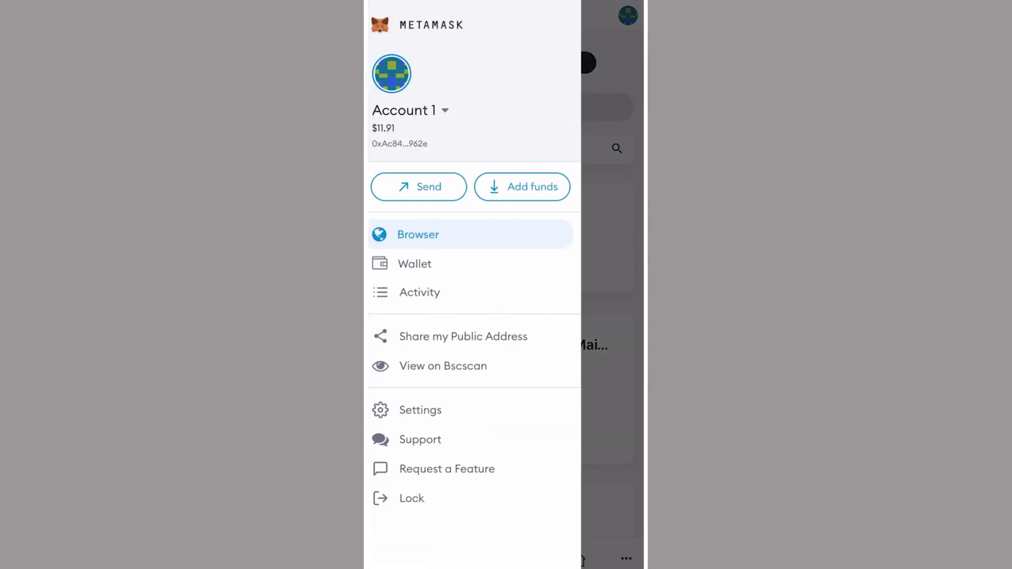
pyautogui.click(407, 263)
pyautogui.click(508, 20)
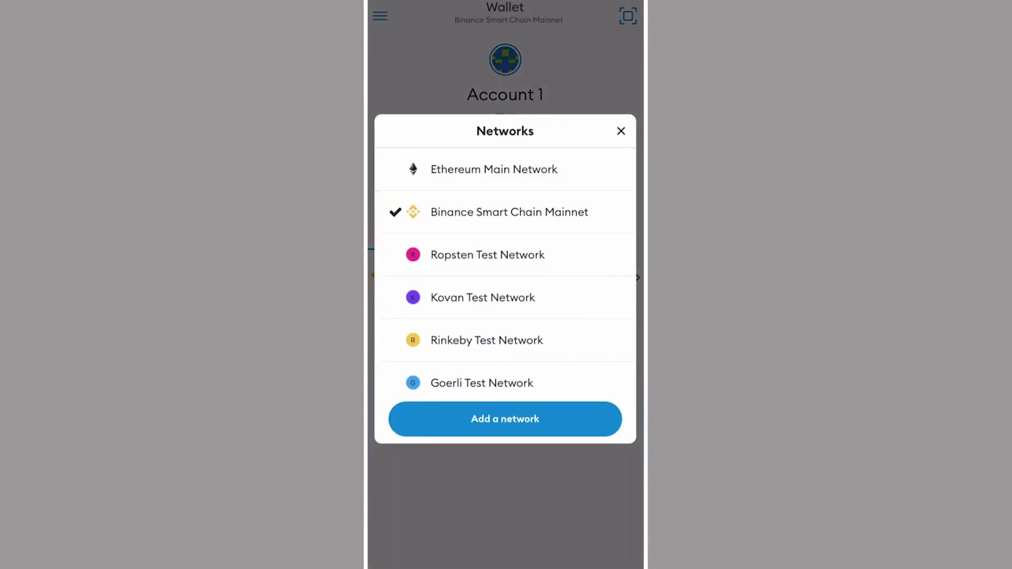
pyautogui.click(494, 169)
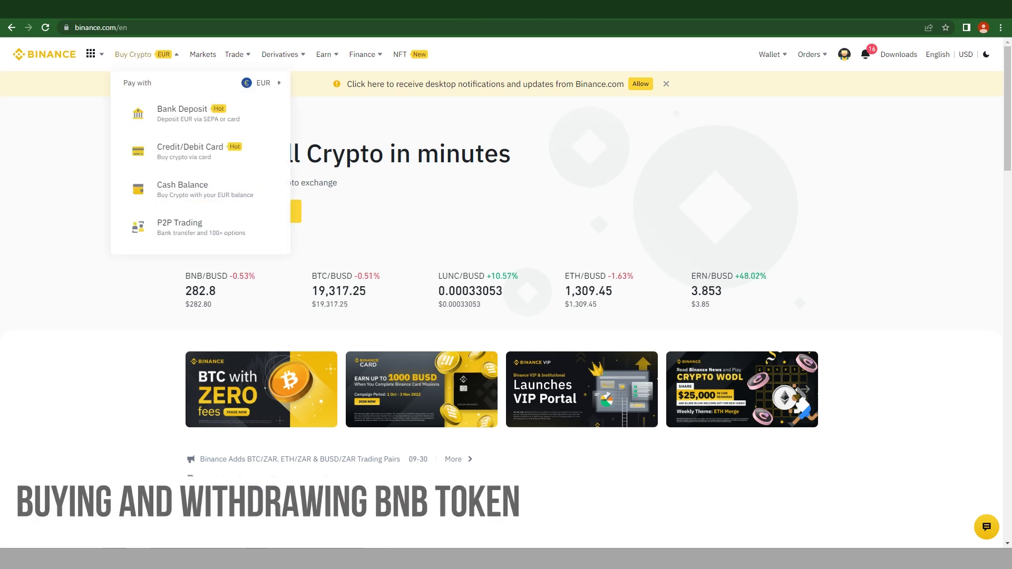
# - Show P2P BUSD buy offers in USD filtered to Tinkoff payment
pyautogui.click(189, 227)
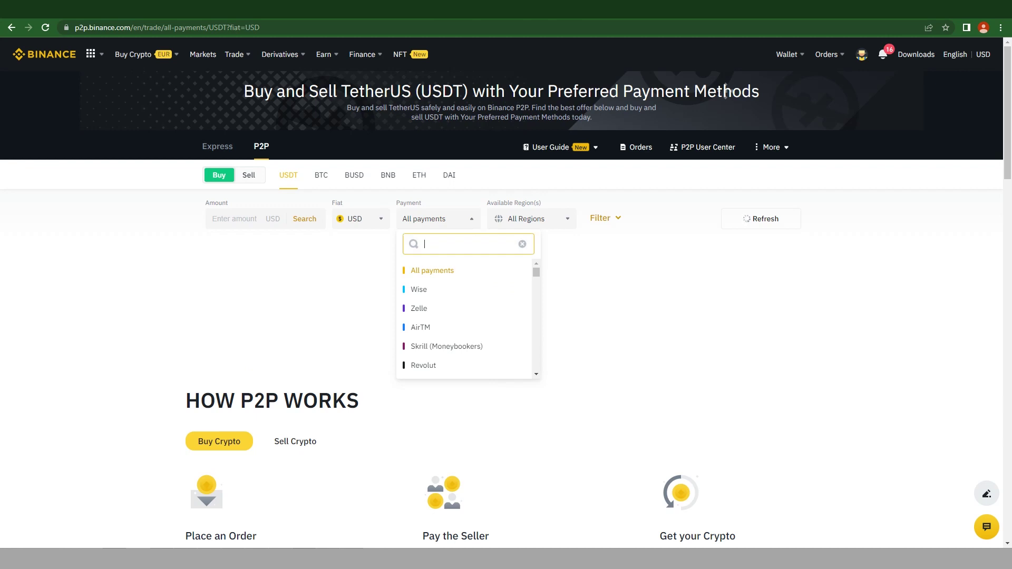
pyautogui.write('tin')
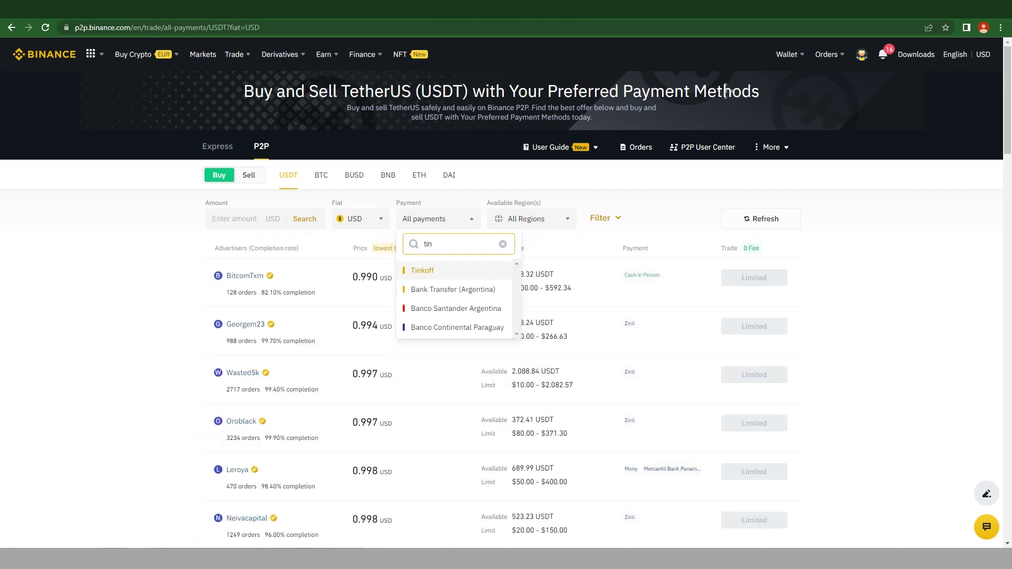
pyautogui.click(427, 269)
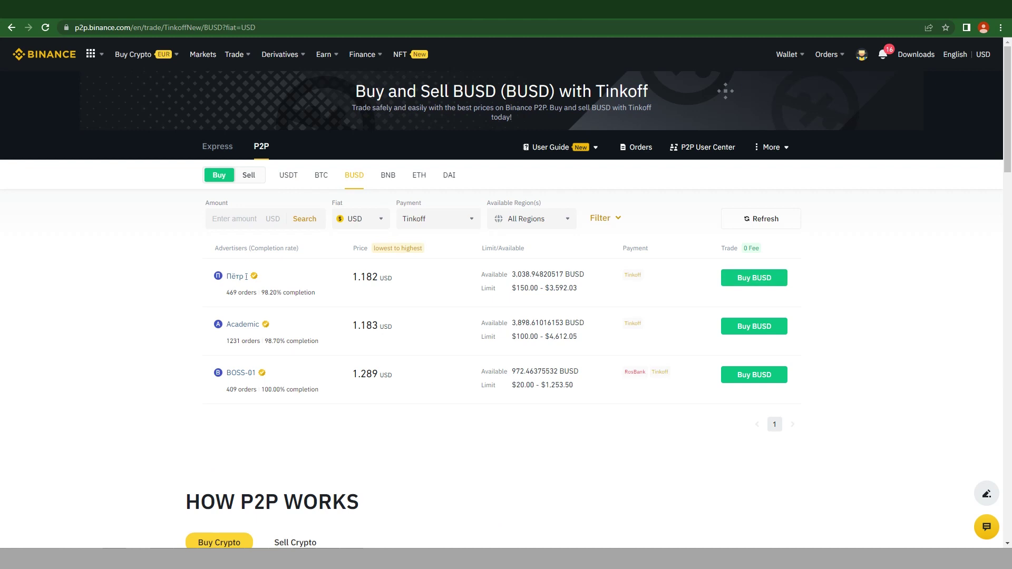
# - Place a P2P order paying $210 for 177.66 BUSD from the cheapest Tinkoff seller
pyautogui.click(753, 278)
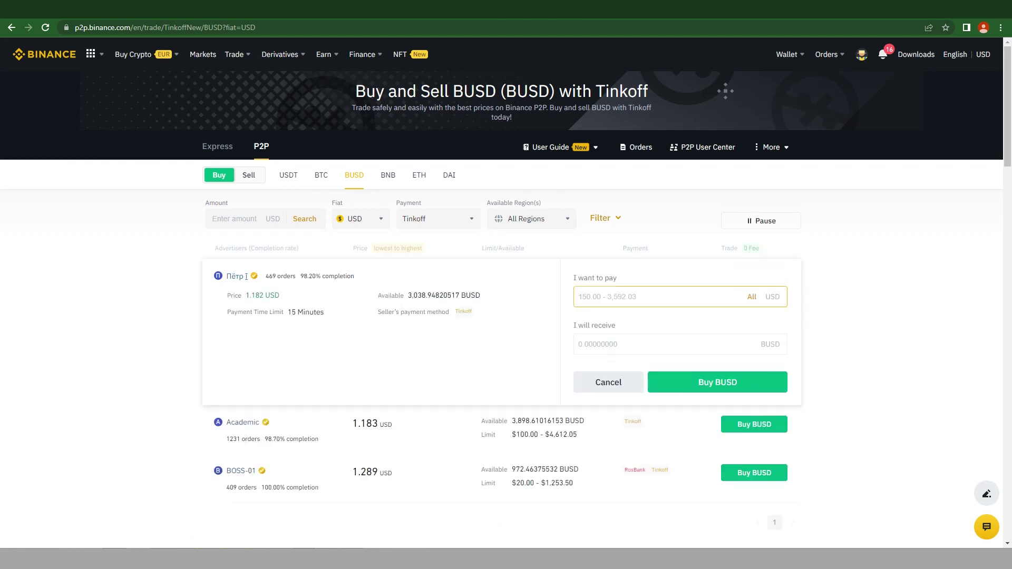
pyautogui.write('210')
pyautogui.press('Return')
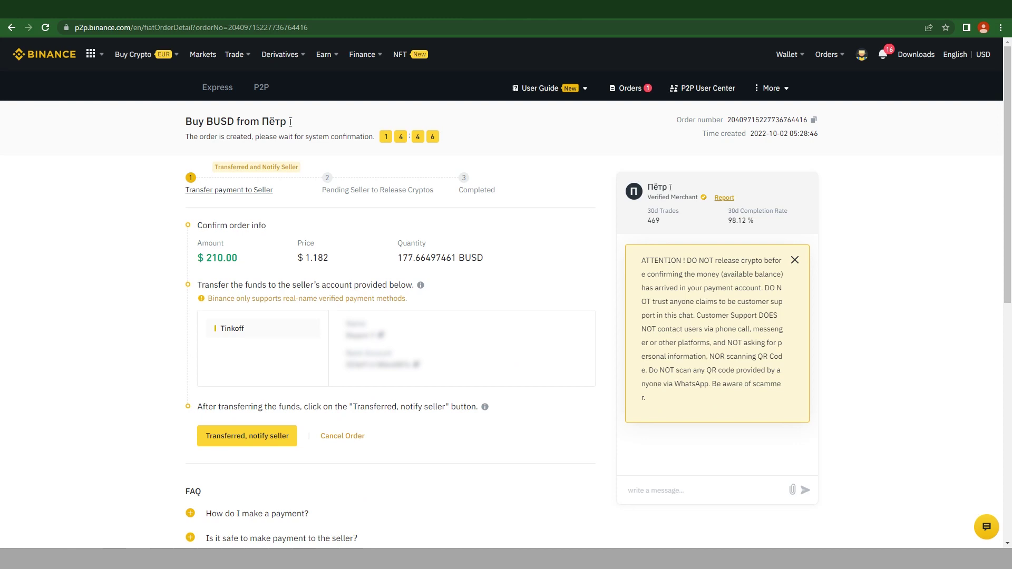
pyautogui.scroll(-2, 506, 316)
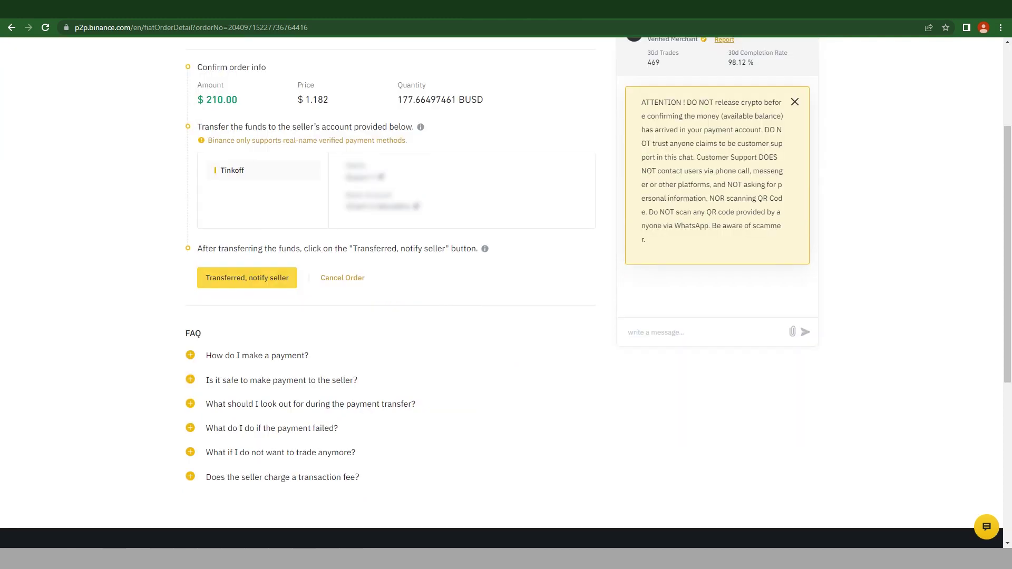
# - Mark the P2P order as transferred from a verified account and confirm payment
pyautogui.click(247, 277)
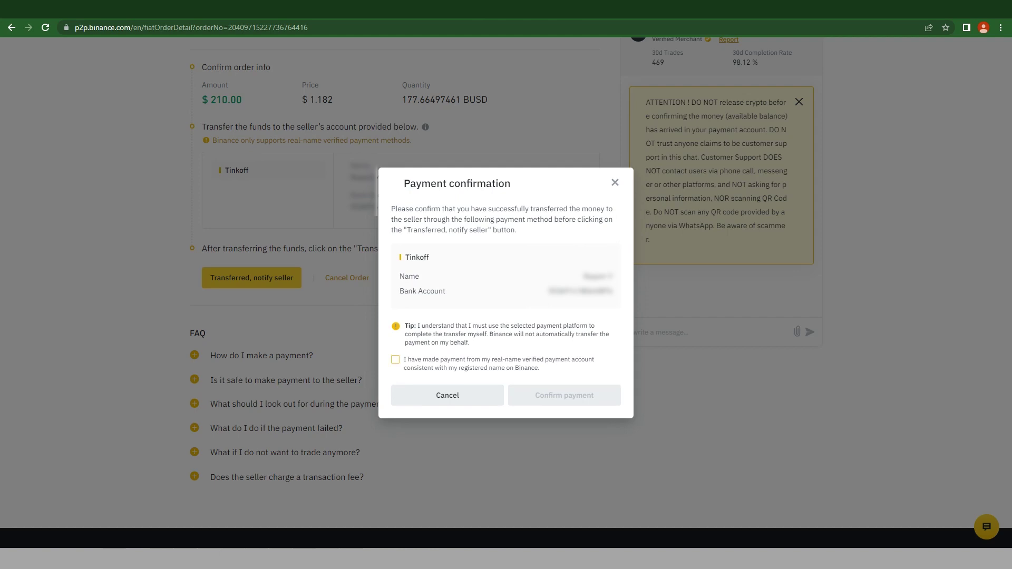
pyautogui.click(395, 359)
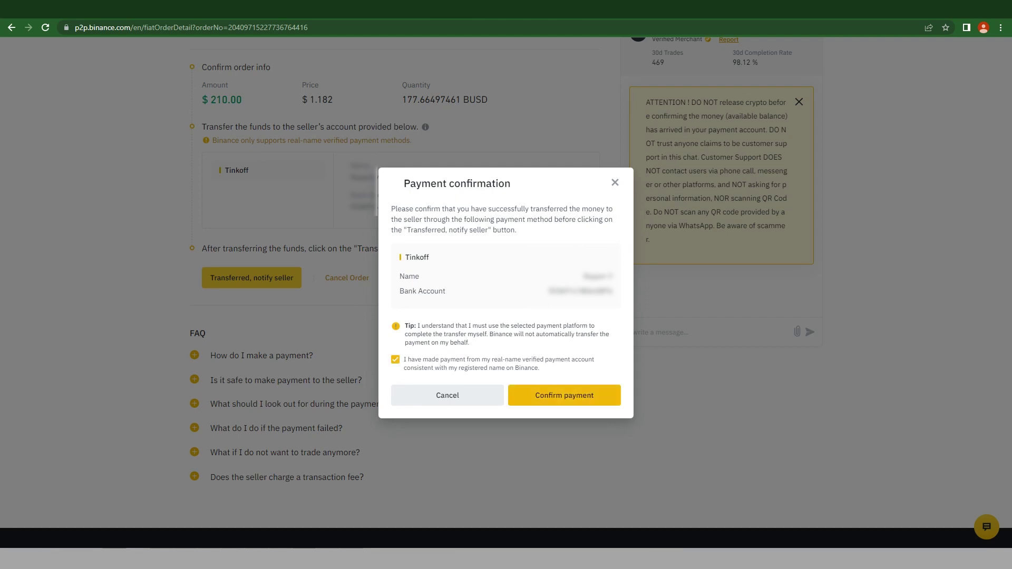
pyautogui.click(564, 394)
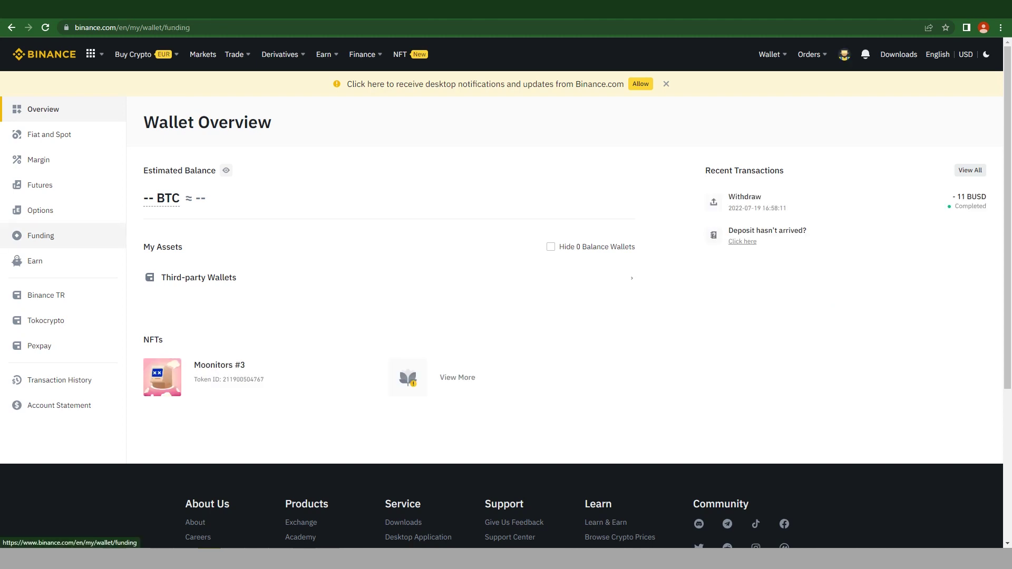
# - Transfer the full 179.07100760 BUSD from Funding to Fiat and Spot and view that wallet
pyautogui.click(41, 236)
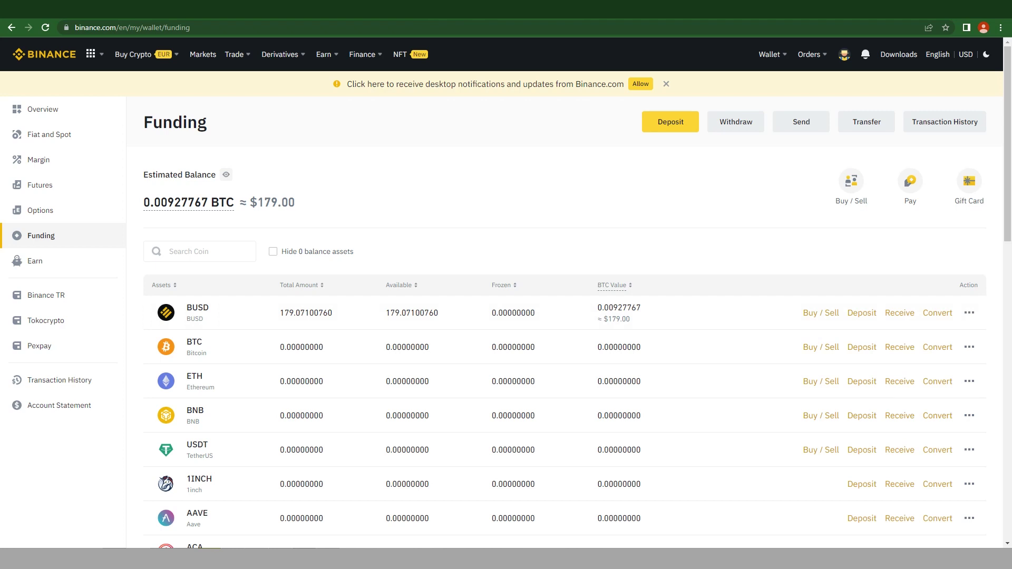
pyautogui.click(942, 373)
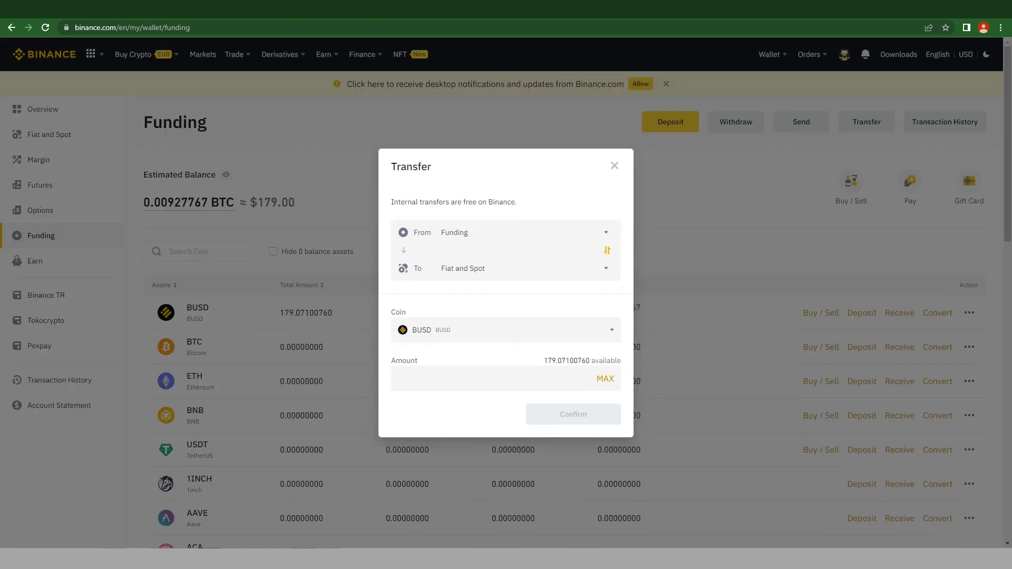
pyautogui.click(604, 379)
pyautogui.press('Return')
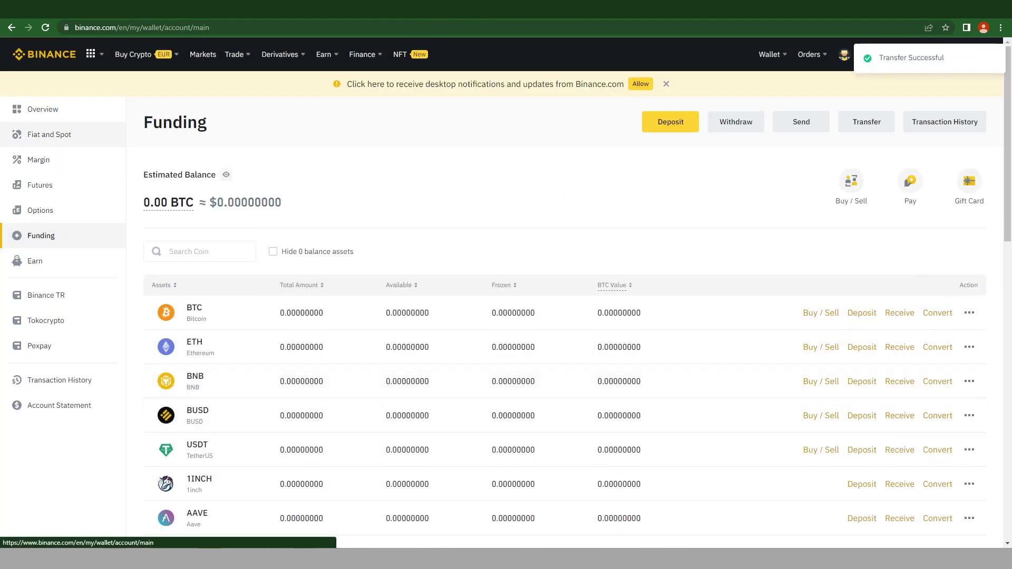
pyautogui.click(50, 135)
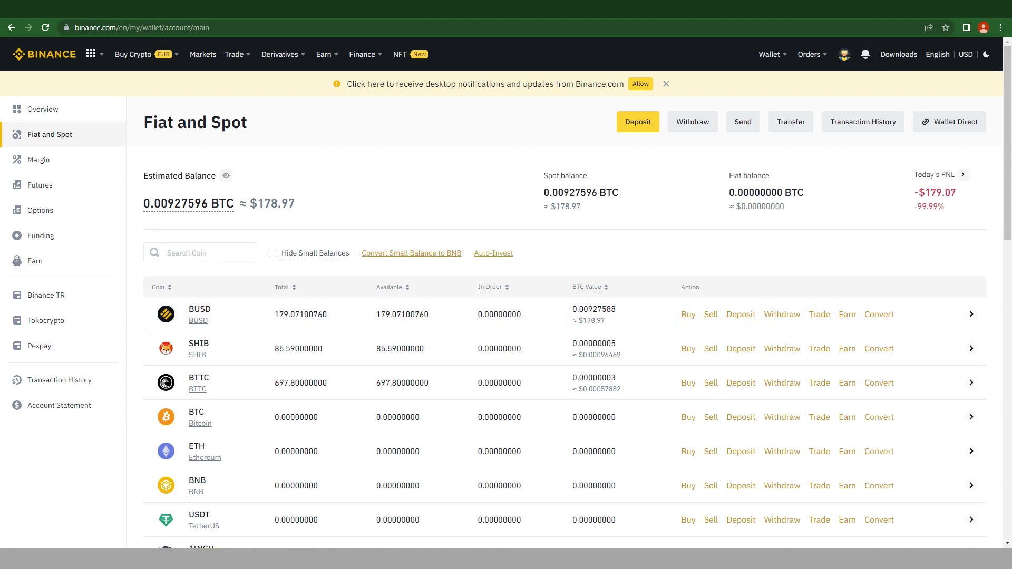
# - Market-buy BNB on BNB/BUSD with 100% of the 179.04 BUSD, receiving about 0.634 BNB
pyautogui.click(202, 53)
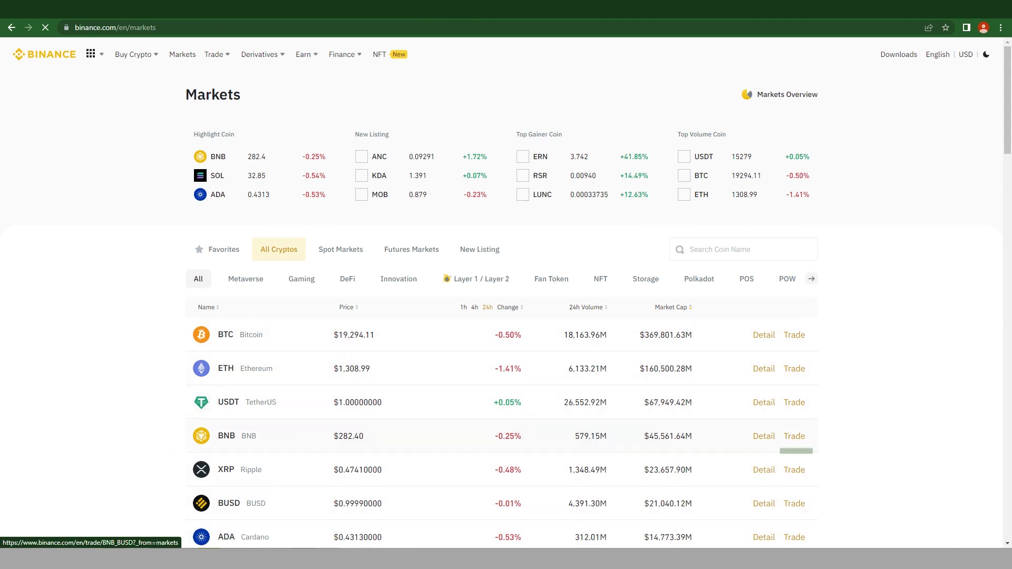
pyautogui.click(794, 436)
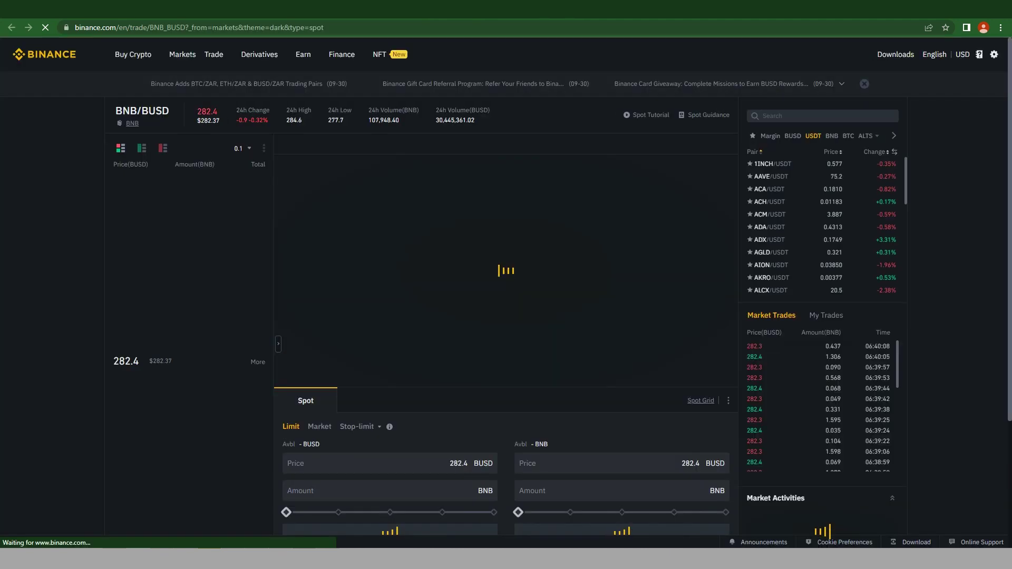
pyautogui.scroll(-1, 506, 292)
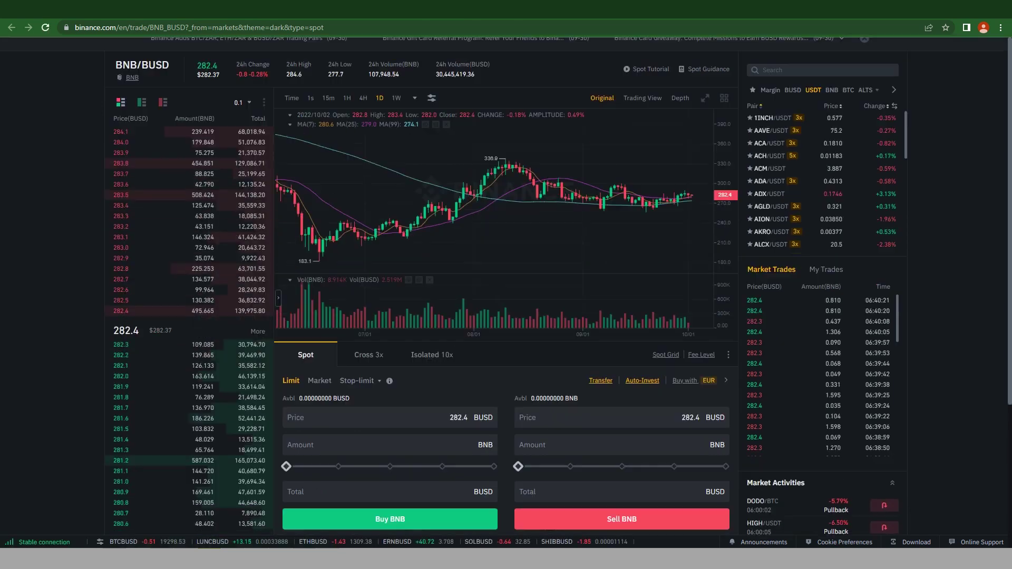
pyautogui.moveTo(286, 468); pyautogui.dragTo(494, 468)
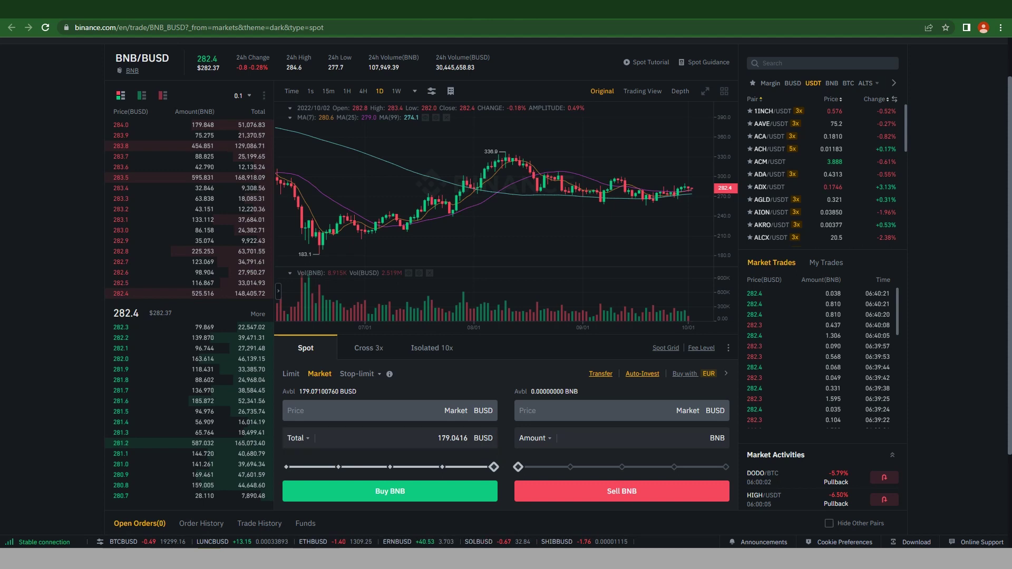
pyautogui.click(390, 492)
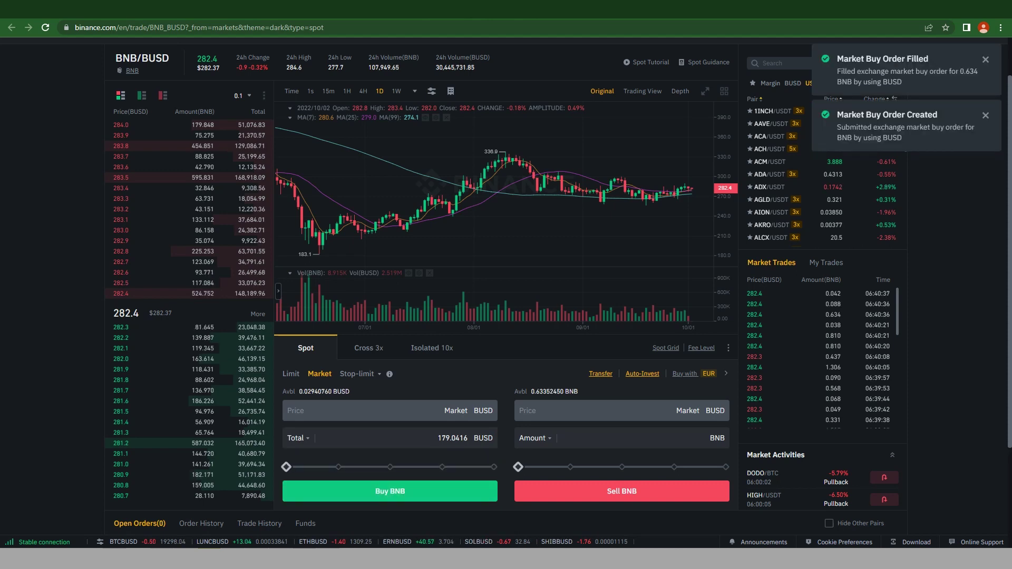
pyautogui.scroll(2, 506, 285)
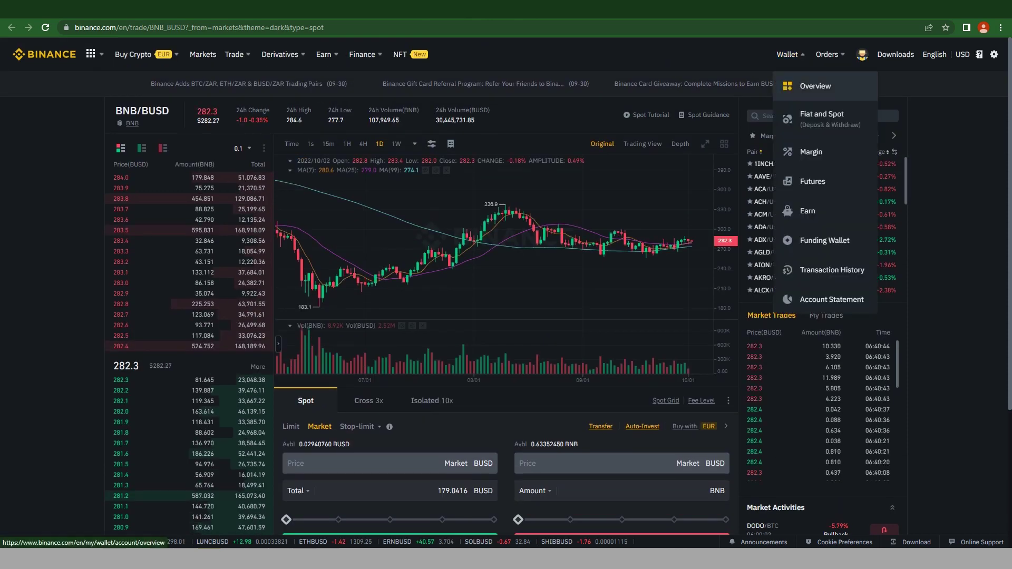
# - View the Fiat and Spot wallet with 0.63352450 BNB and unlock the MetaMask extension
pyautogui.click(815, 86)
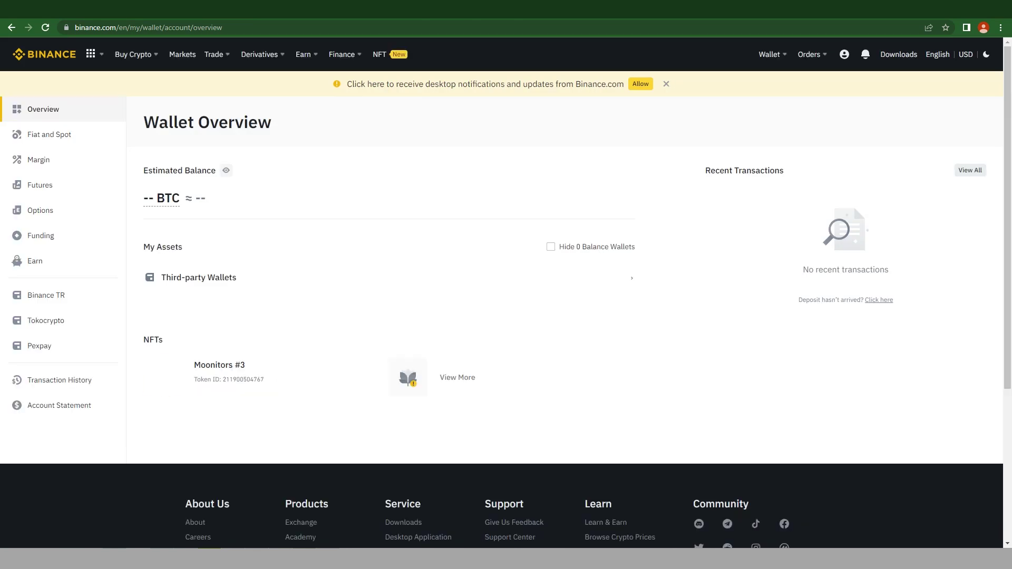
pyautogui.click(50, 135)
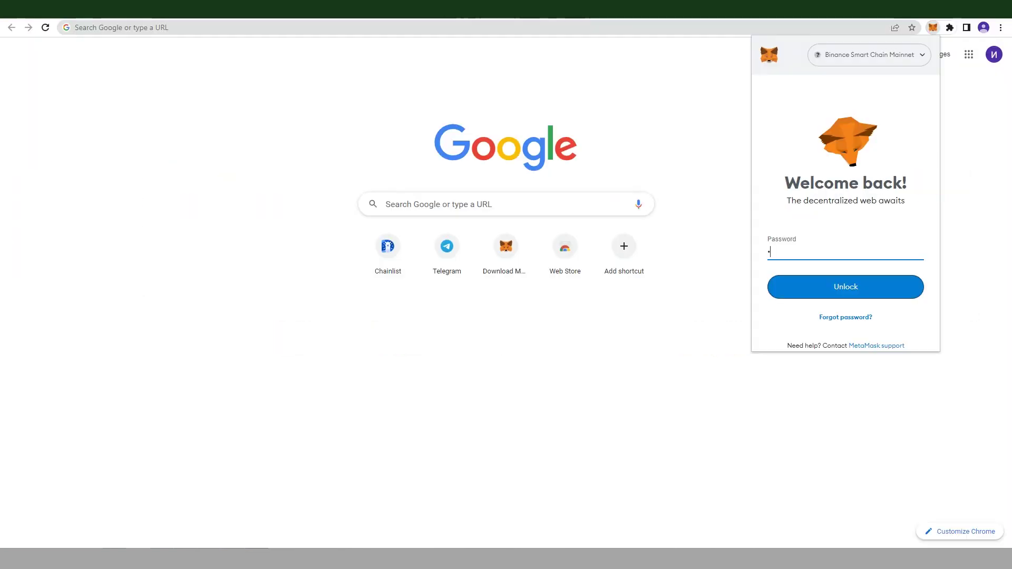
pyautogui.write('•••••')
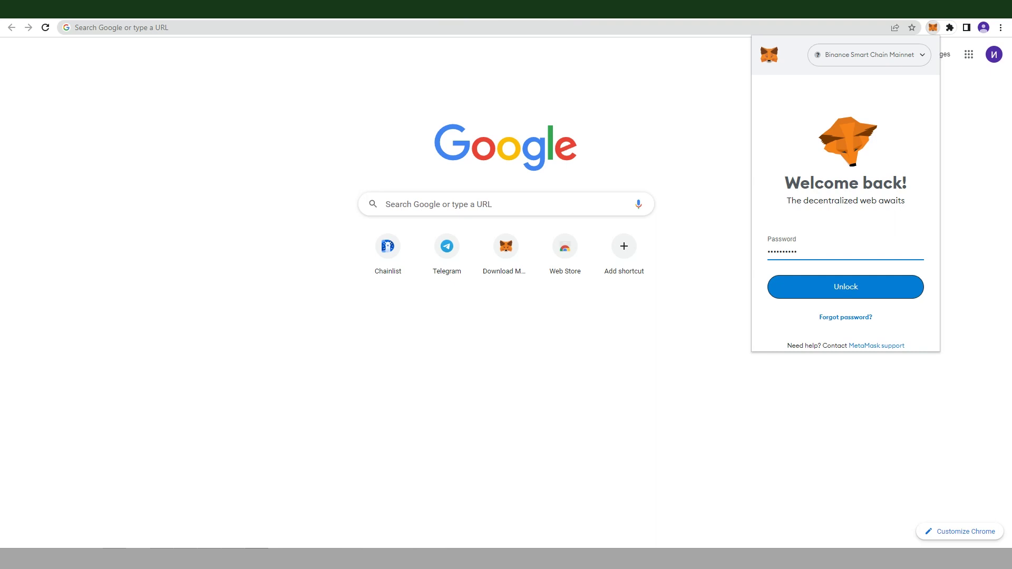
pyautogui.press('Return')
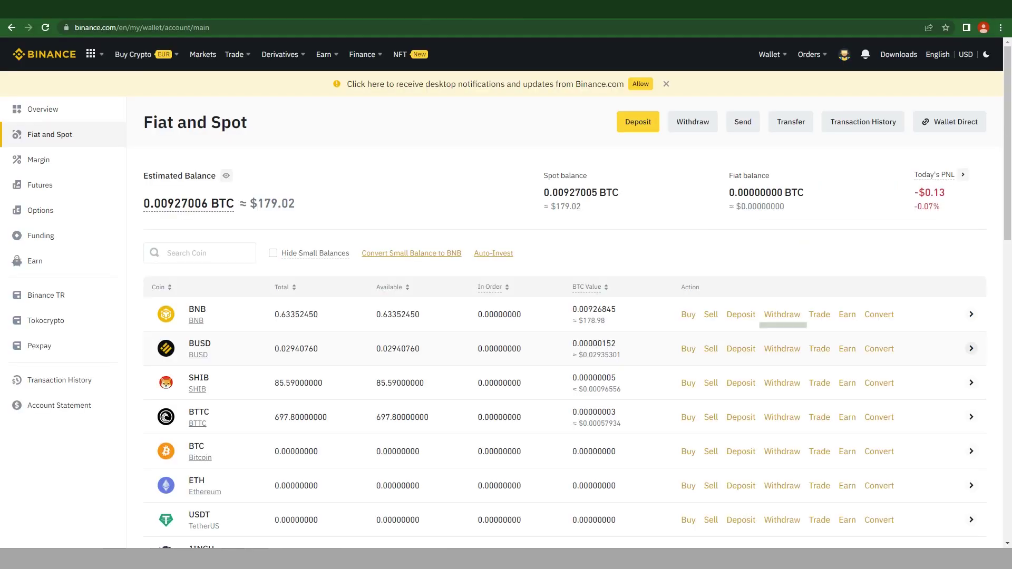
# - Withdraw the whole BNB balance to the pasted MetaMask address, confirming the BNB Smart Chain network
pyautogui.click(782, 314)
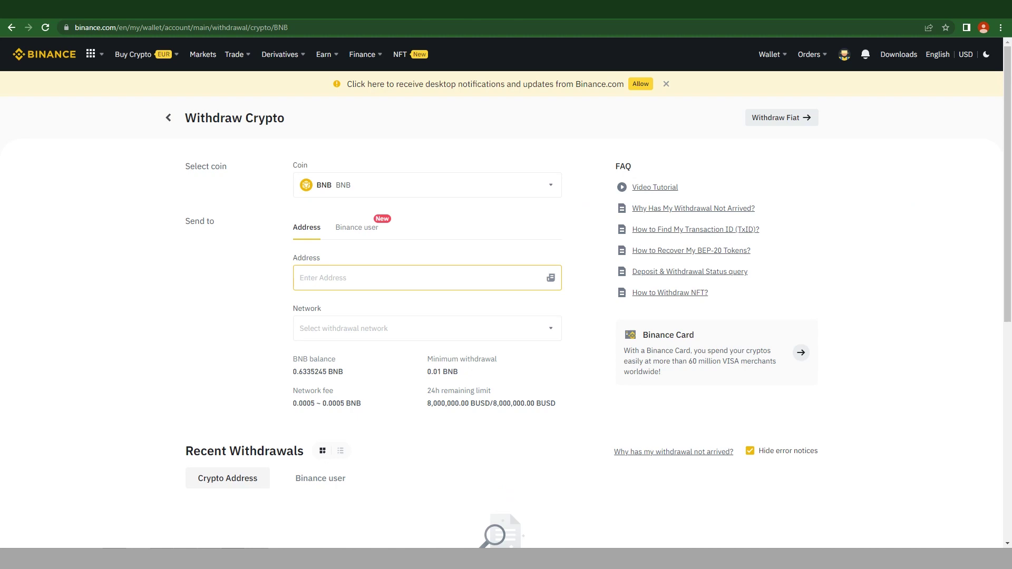
pyautogui.hotkey('ctrl', 'v')
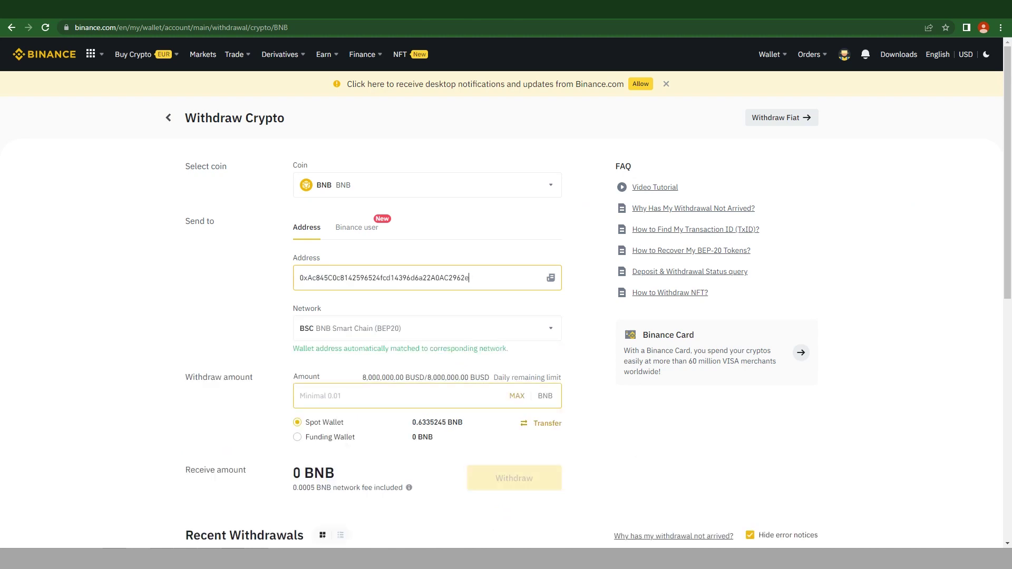
pyautogui.click(517, 395)
pyautogui.click(514, 478)
pyautogui.click(549, 365)
pyautogui.click(506, 361)
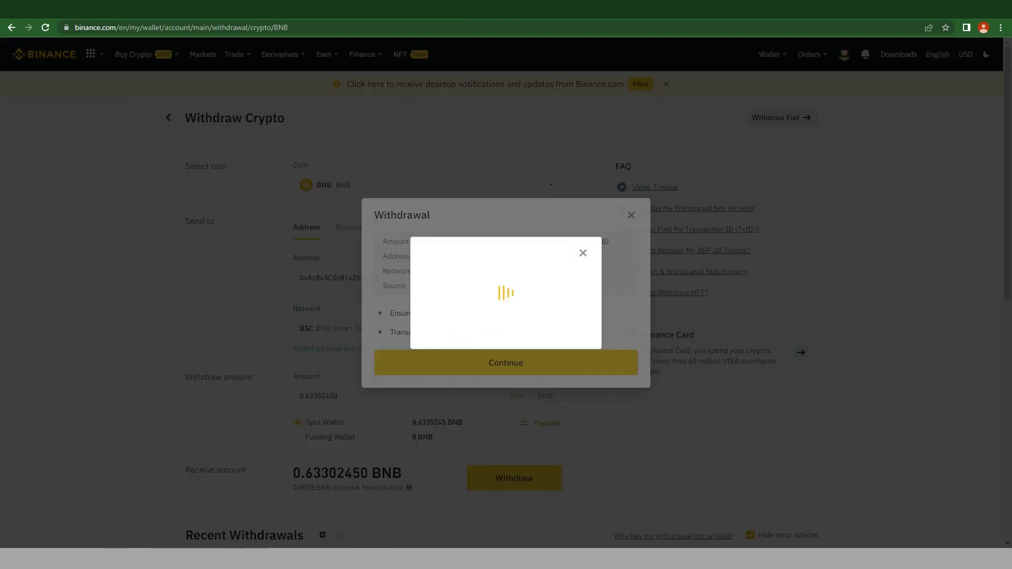
# - Verify the withdrawal with phone and email codes, then return to the wallet overview
pyautogui.click(596, 290)
pyautogui.click(597, 353)
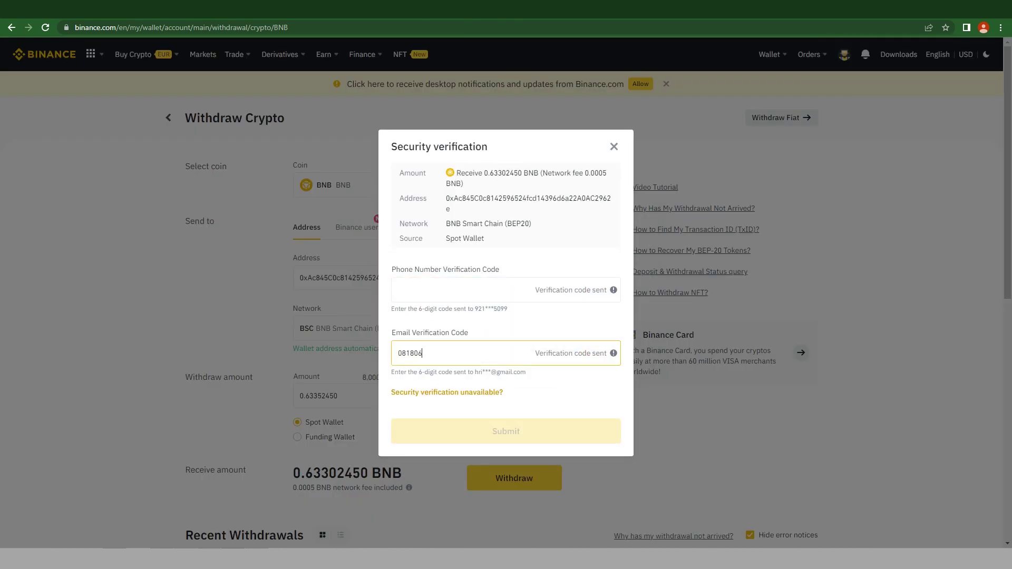
pyautogui.hotkey('shift', 'Tab')
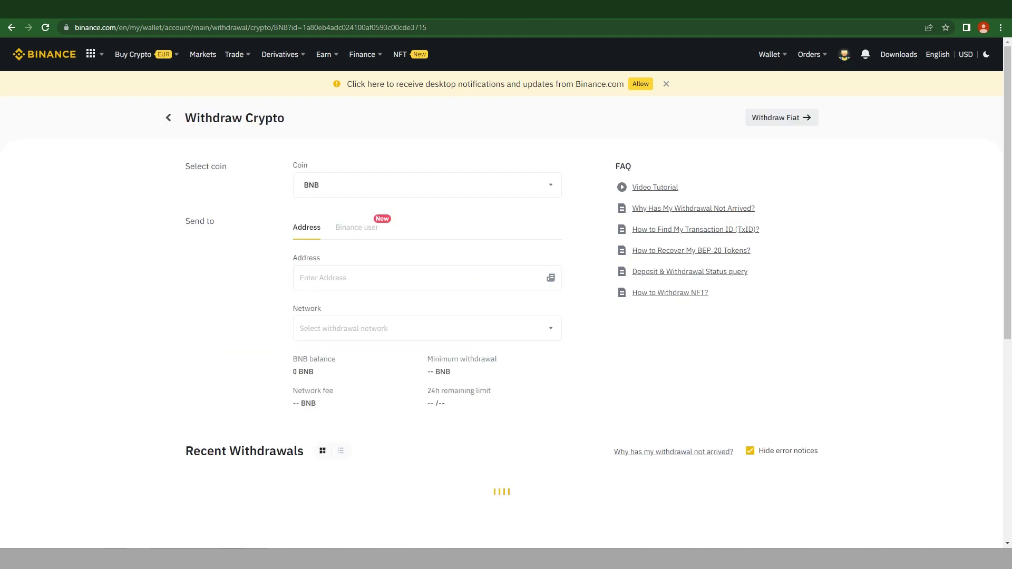
pyautogui.click(799, 119)
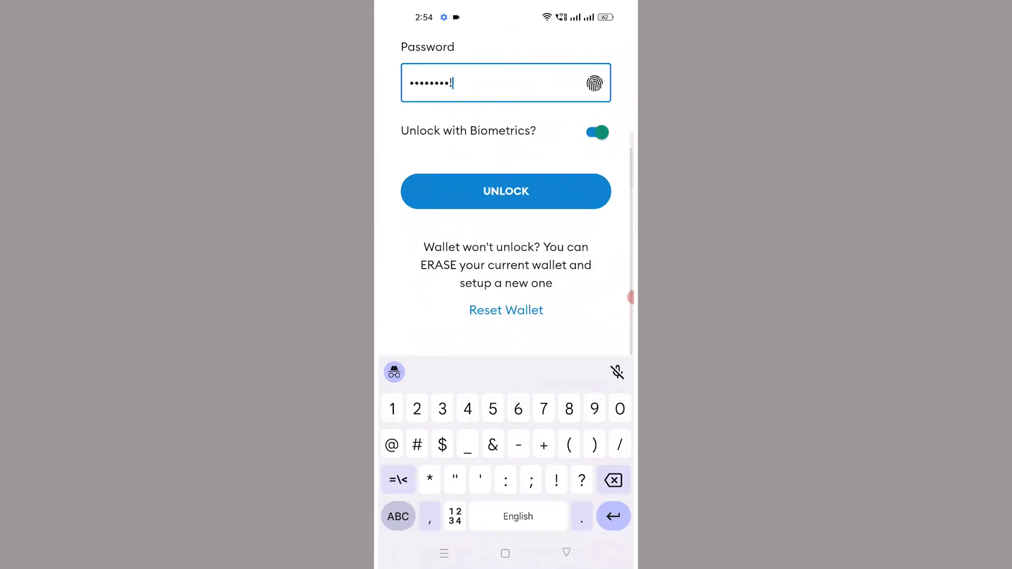
# - Unlock MetaMask Mobile, connect to the AMAZY bind page, bind the address and sign the message
pyautogui.click(506, 372)
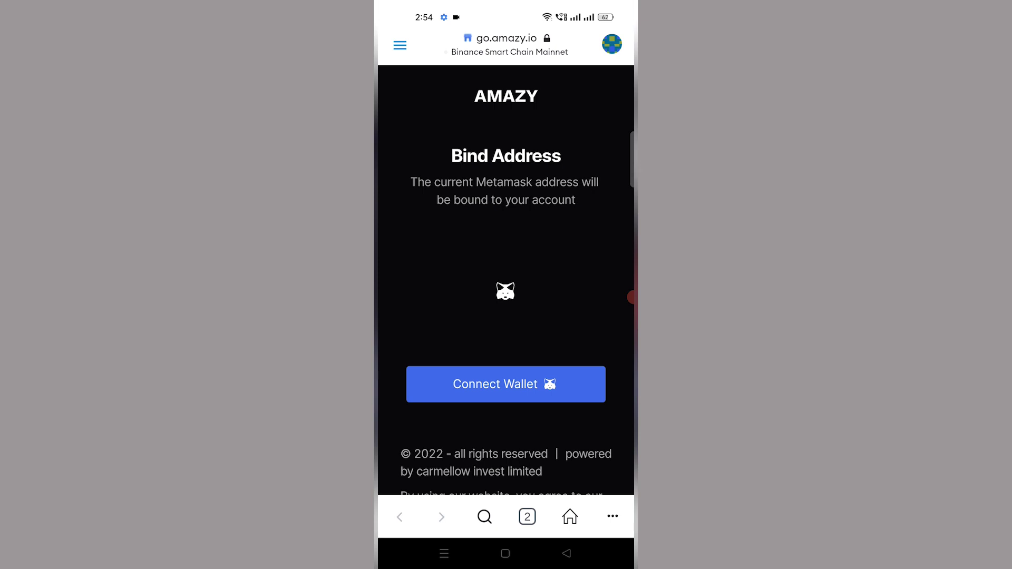
pyautogui.click(506, 384)
pyautogui.click(564, 508)
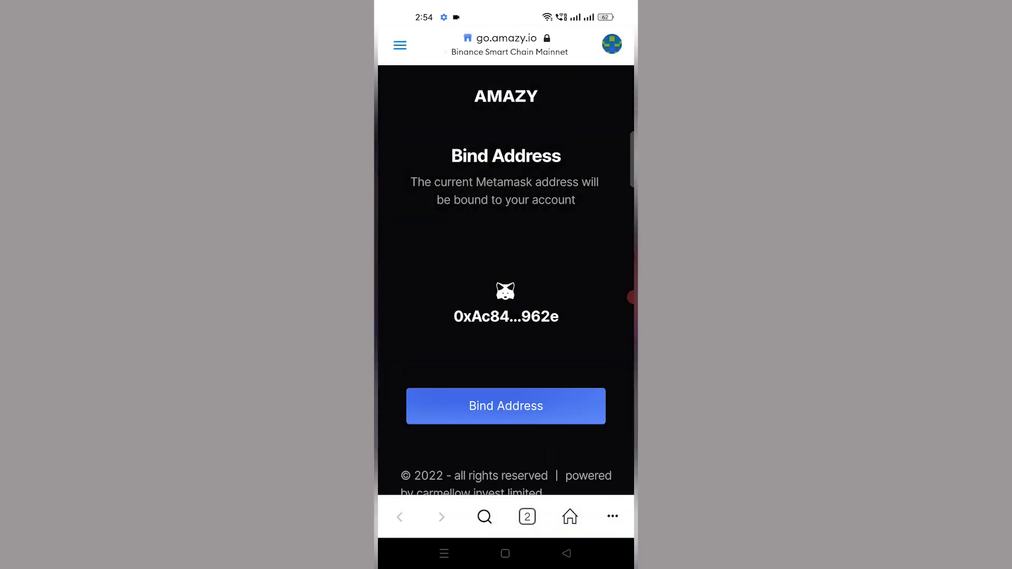
pyautogui.click(507, 406)
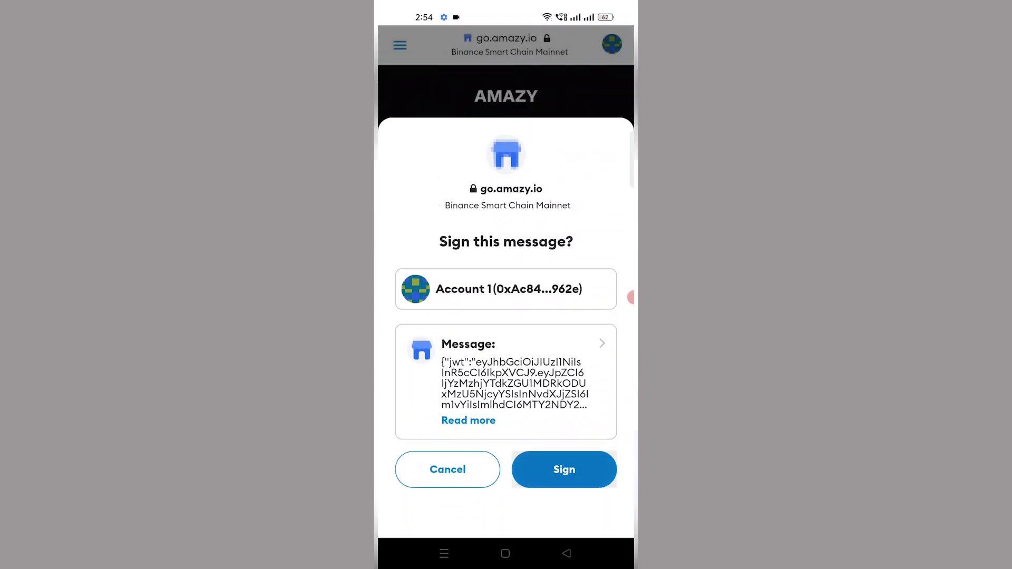
pyautogui.click(565, 470)
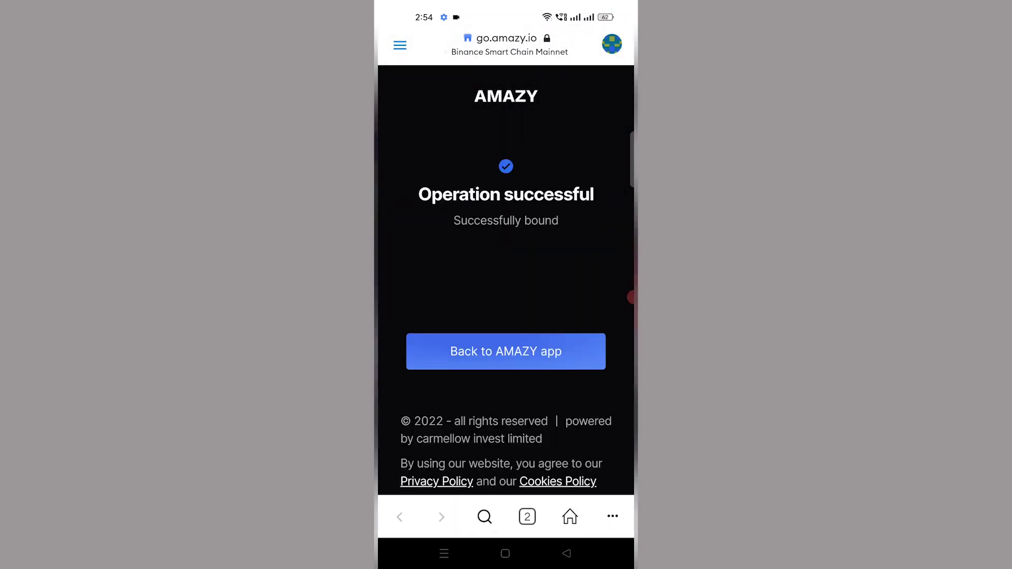
# - Return from the successful binding to the AMAZY app via recent apps
pyautogui.click(500, 352)
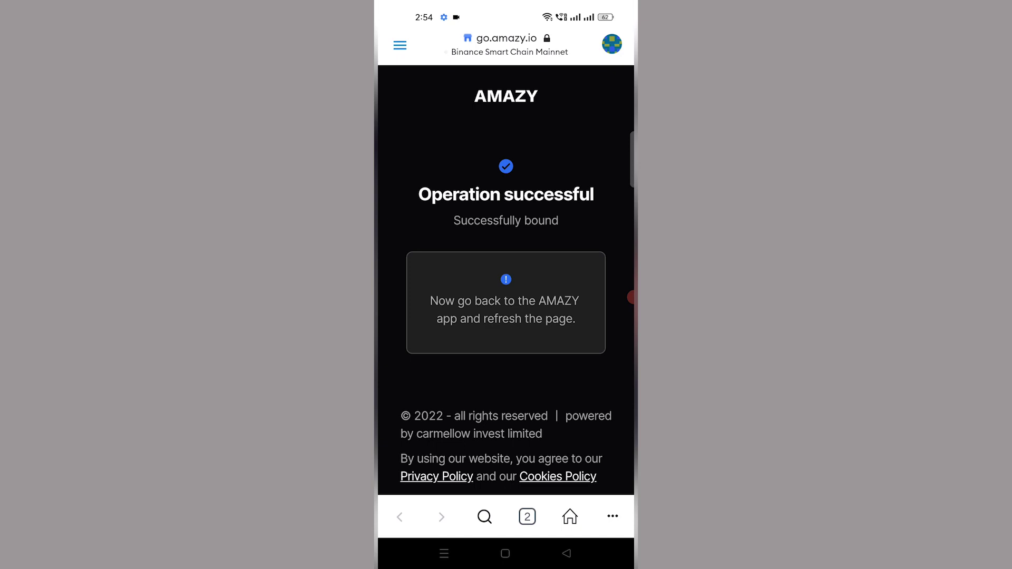
pyautogui.click(443, 554)
pyautogui.moveTo(443, 277); pyautogui.dragTo(600, 278)
pyautogui.click(506, 316)
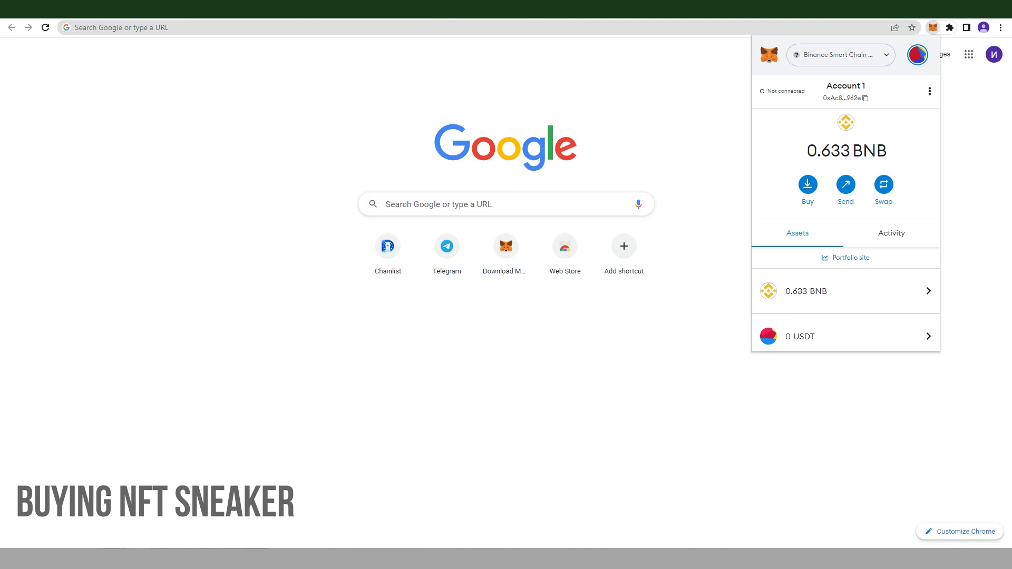
# - Go to go.amazy.io and dismiss the getting-started introduction
pyautogui.hotkey('ctrl', 'l')
pyautogui.write('go.a')
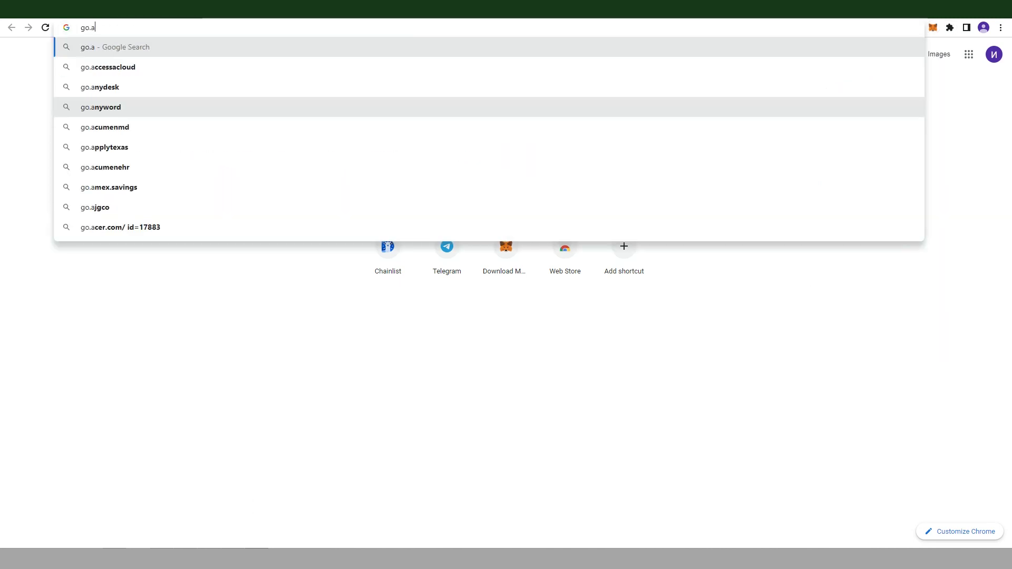
pyautogui.write('mazy.')
pyautogui.press('Down')
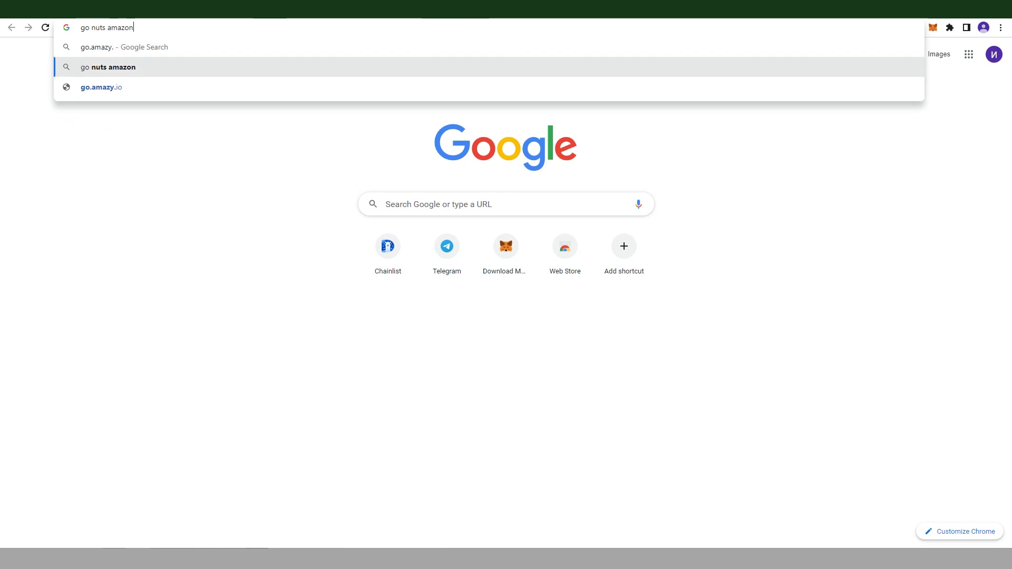
pyautogui.press('Down')
pyautogui.press('Return')
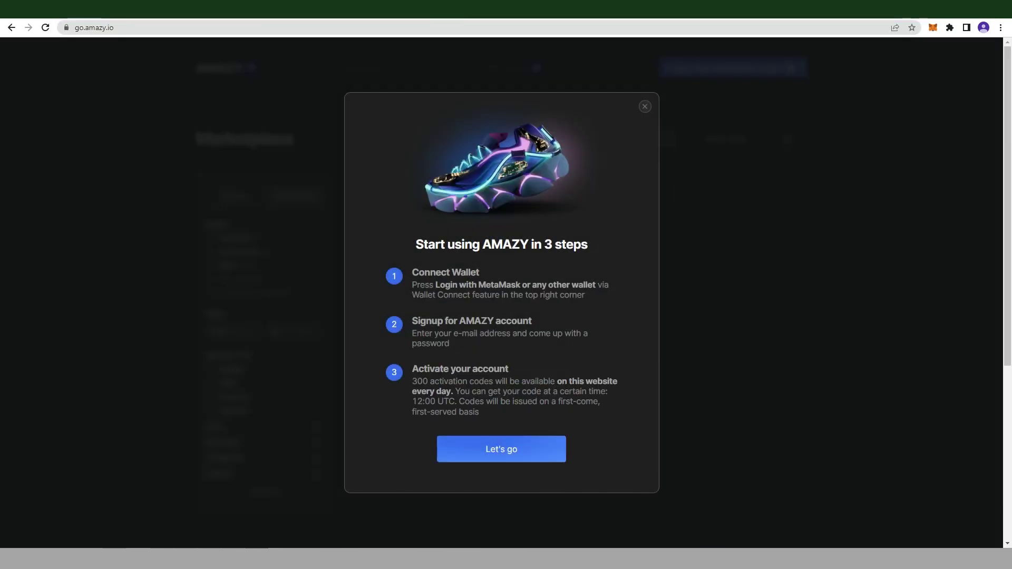
pyautogui.click(645, 106)
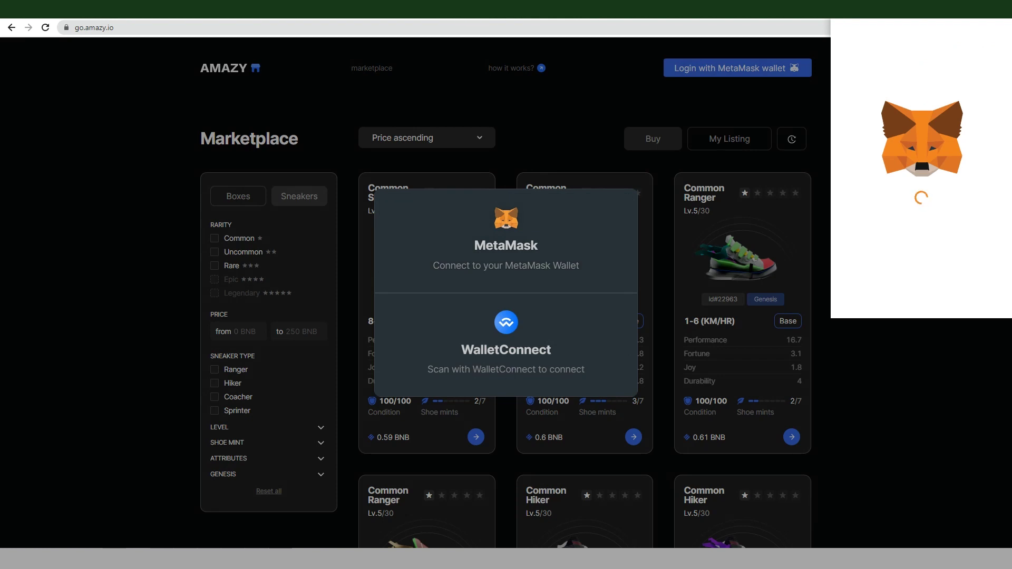
# - Log in with the MetaMask wallet showing 0.633 BNB, leaving the listing sort unchanged
pyautogui.click(971, 296)
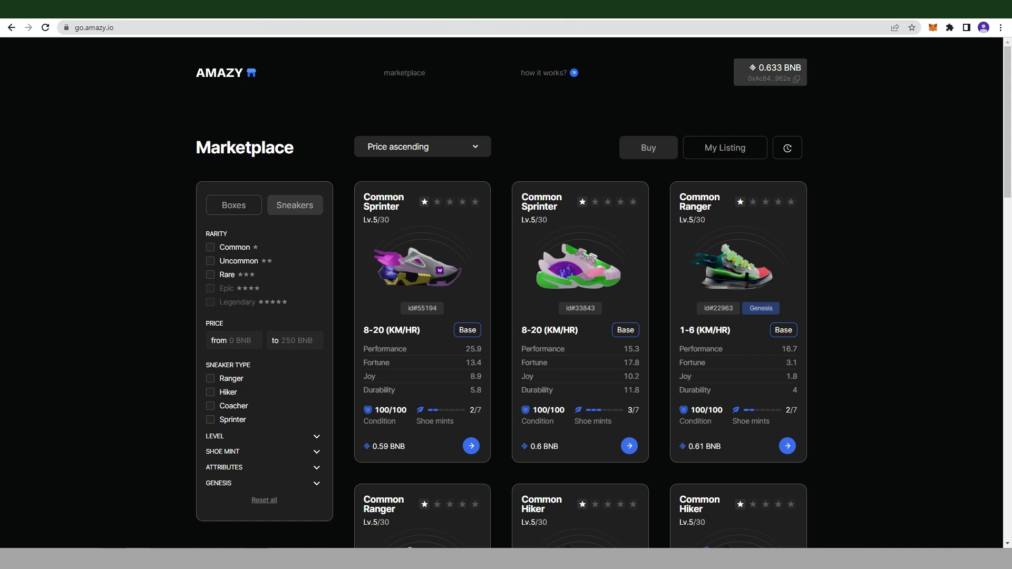
pyautogui.click(423, 147)
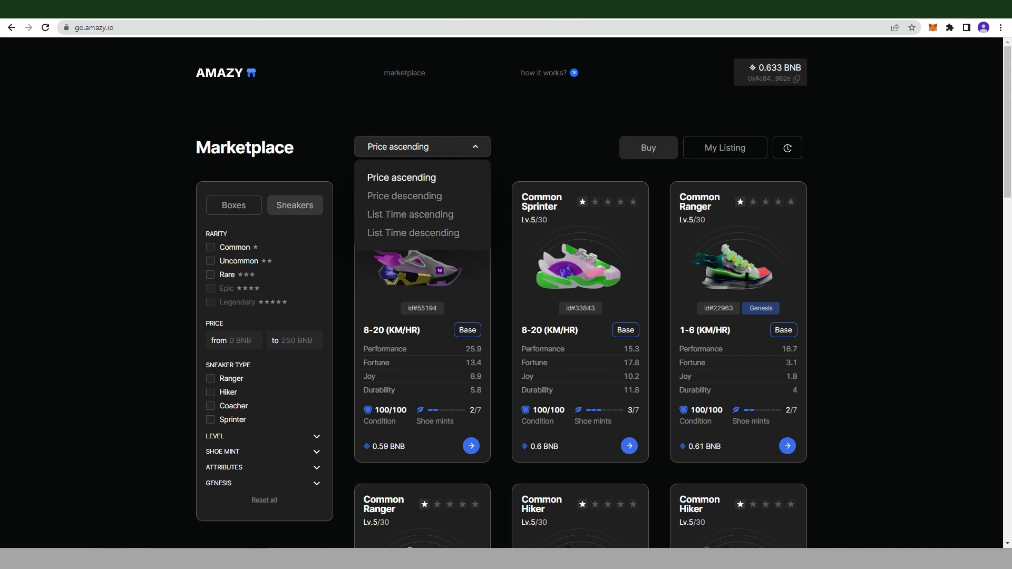
pyautogui.press('Escape')
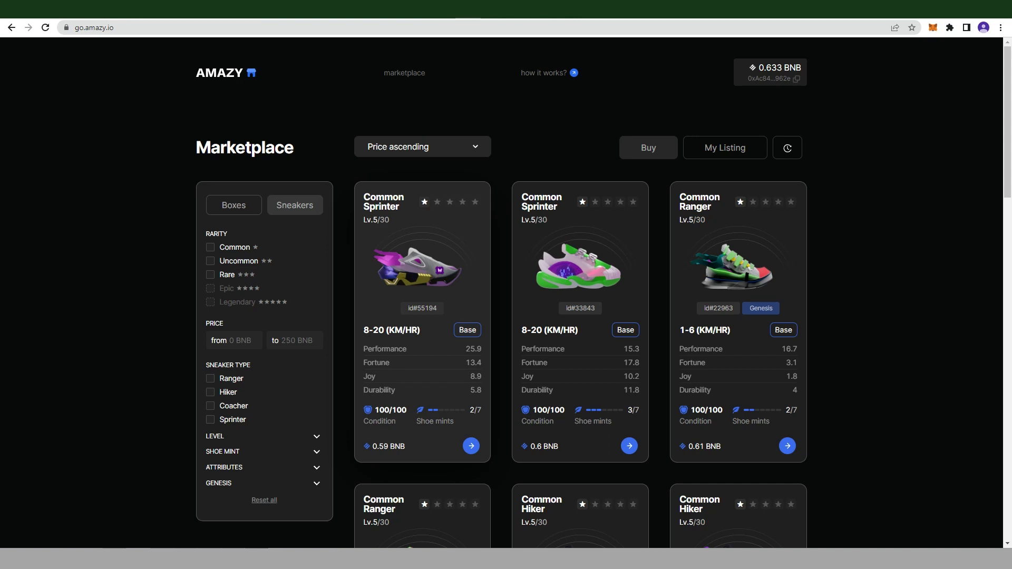
pyautogui.scroll(-1, 506, 317)
# - Buy the cheapest Common Sprinter for 0.59 BNB, confirm in MetaMask, and view it in Inventory
pyautogui.click(471, 393)
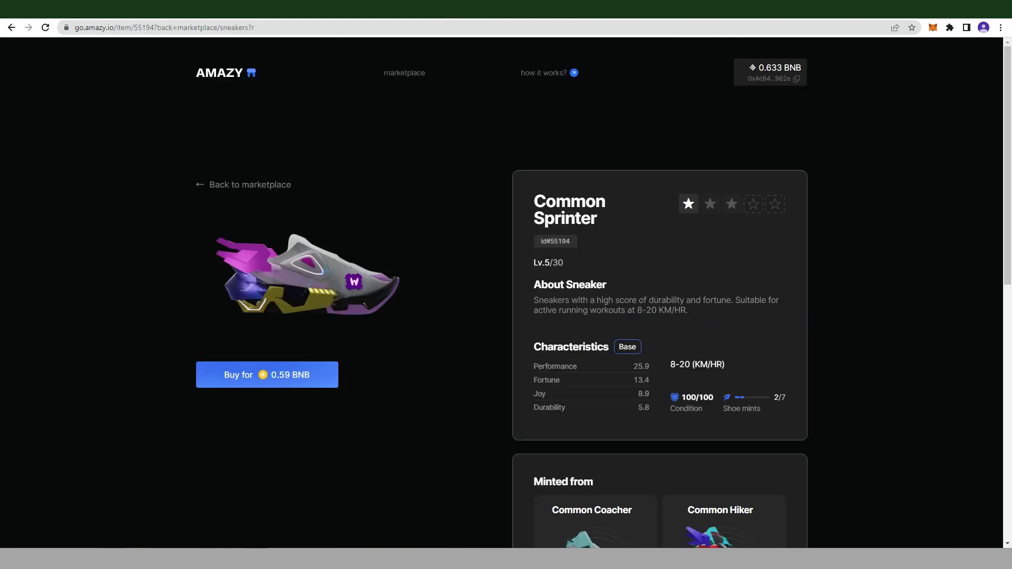
pyautogui.click(267, 375)
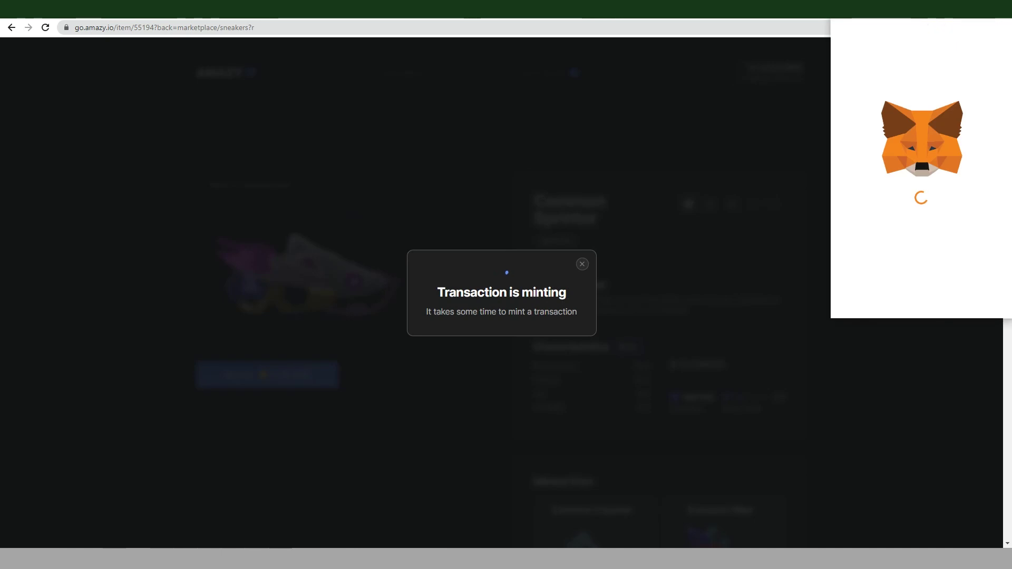
pyautogui.scroll(-3, 920, 237)
pyautogui.click(955, 296)
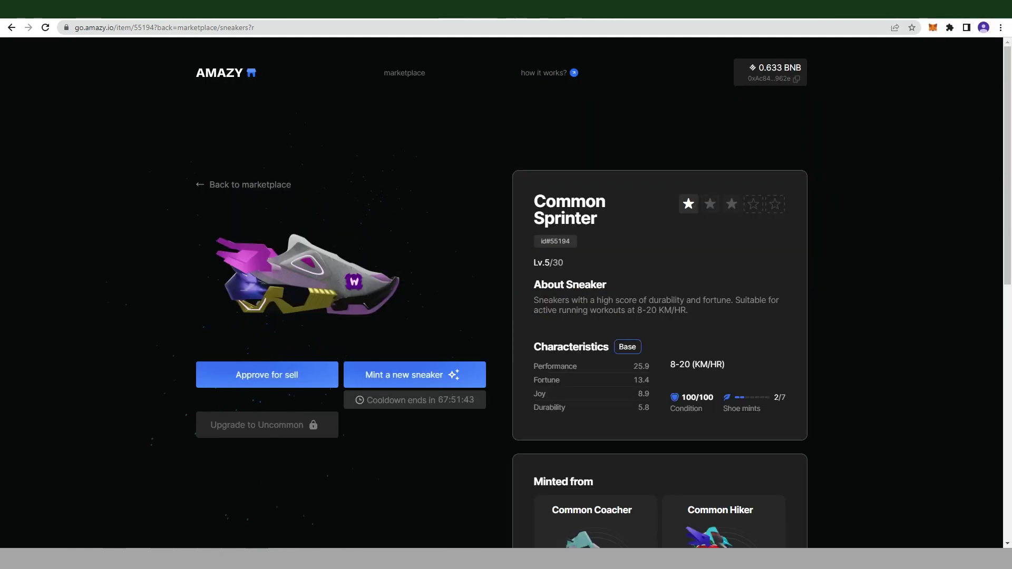
pyautogui.click(770, 71)
pyautogui.click(751, 100)
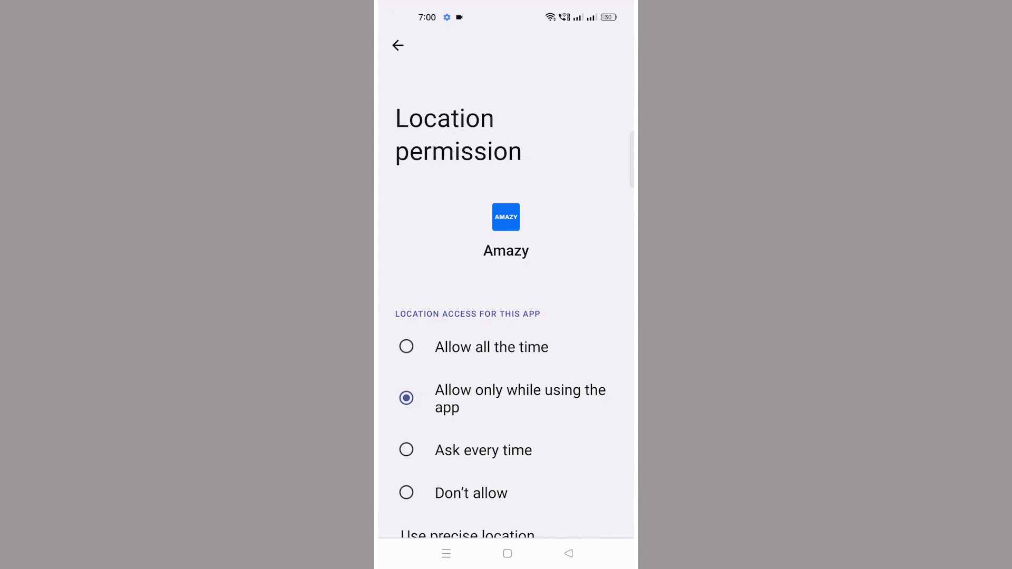
# - Allow location all the time and physical activity, then start the walking session
pyautogui.click(406, 346)
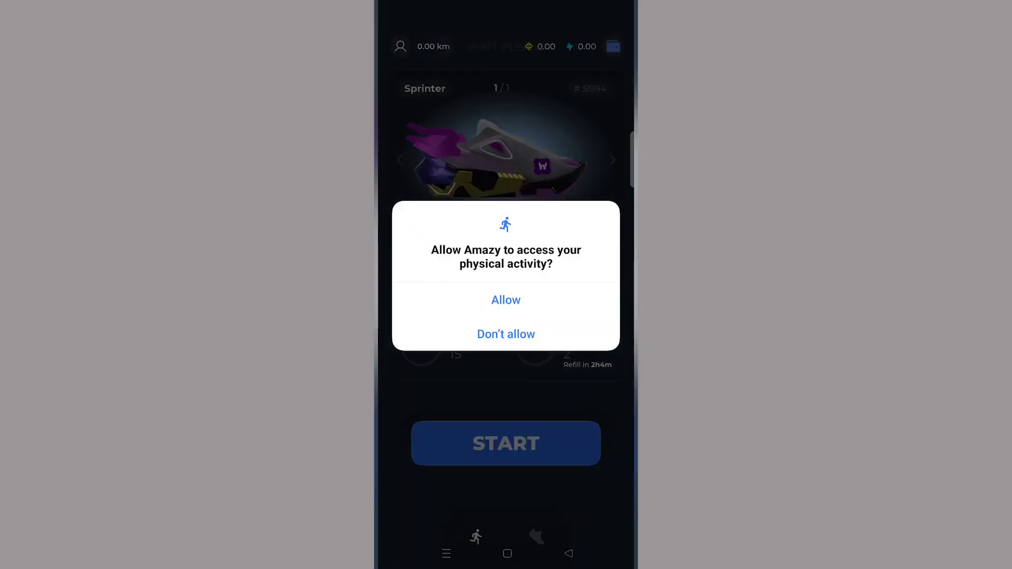
pyautogui.click(505, 300)
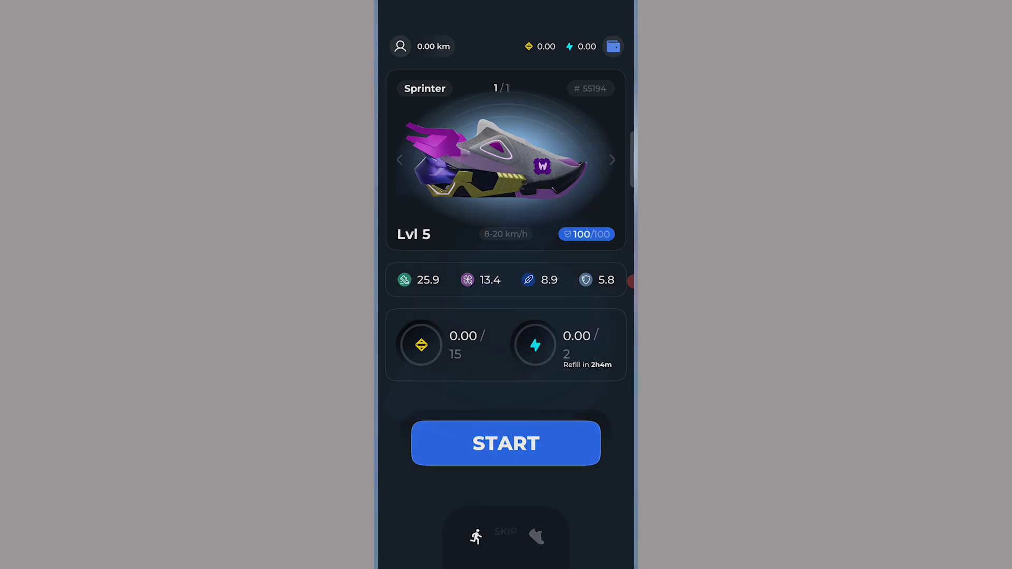
pyautogui.click(506, 442)
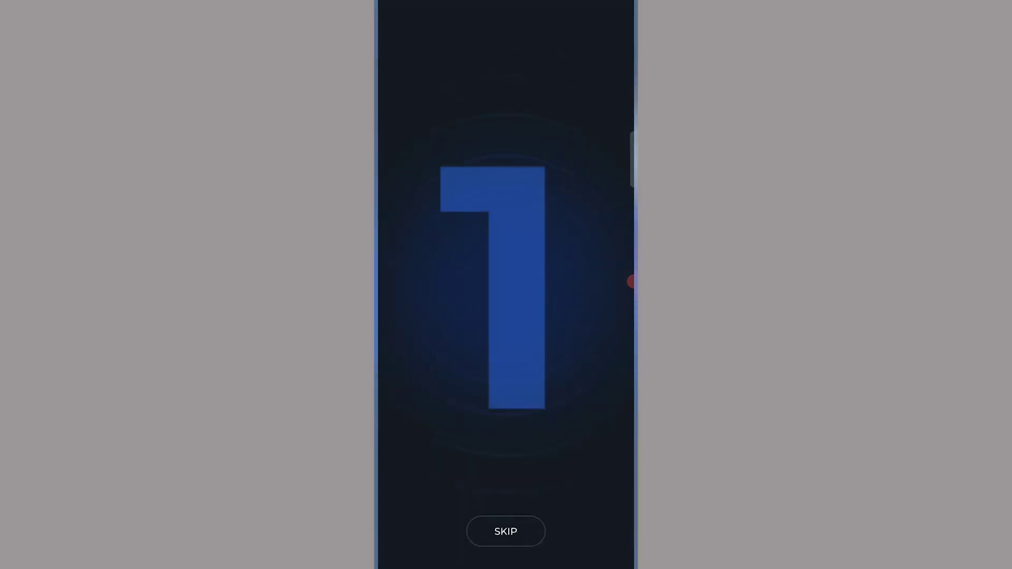